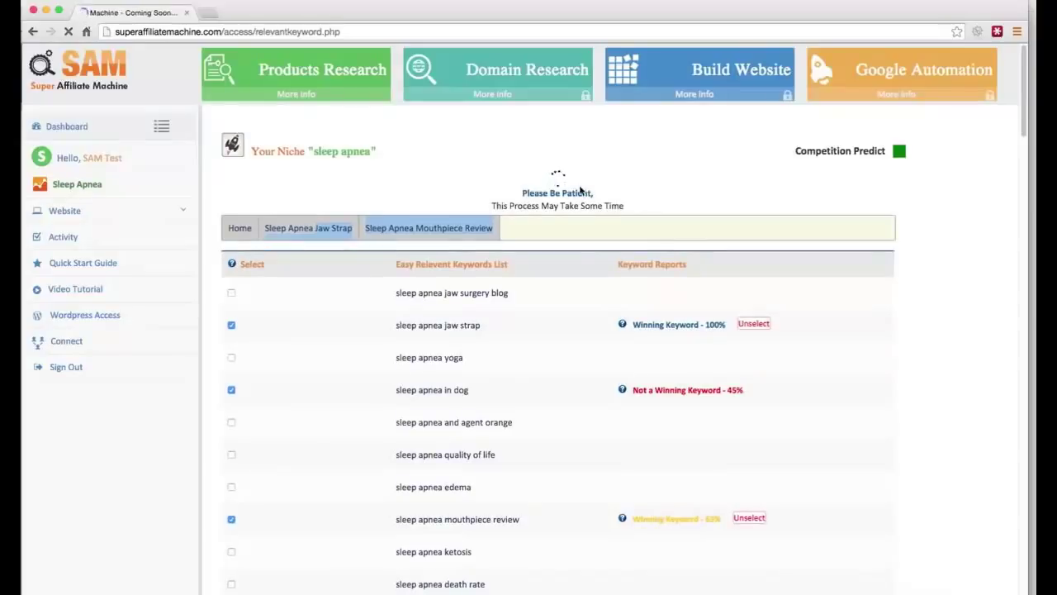
# Step: Continue with the jaw strap, in dog and mouthpiece review keywords to the sleep apnea domain suggestions
pyautogui.click(608, 201)
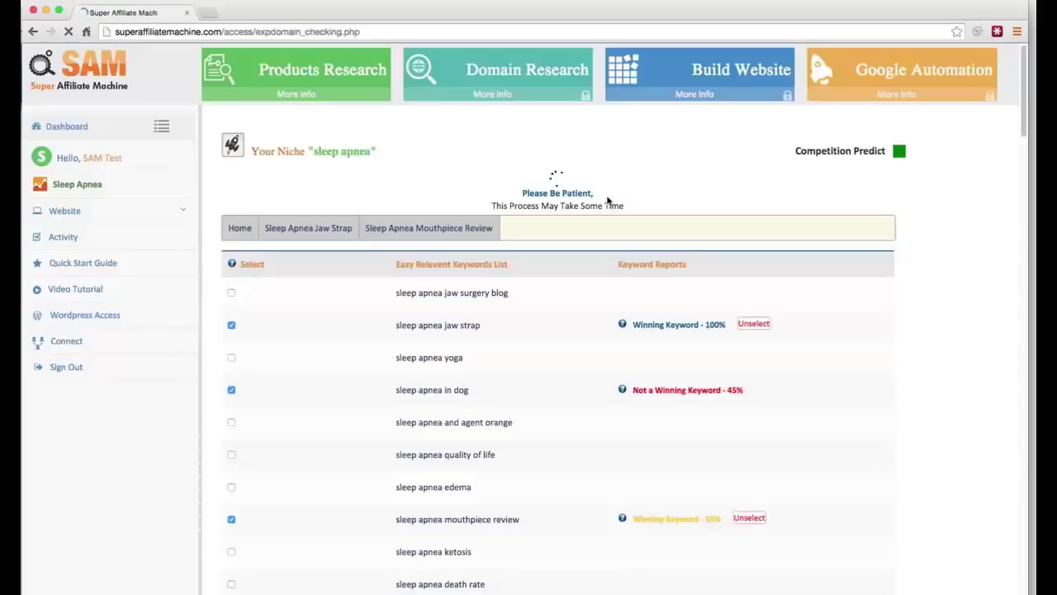
pyautogui.click(566, 394)
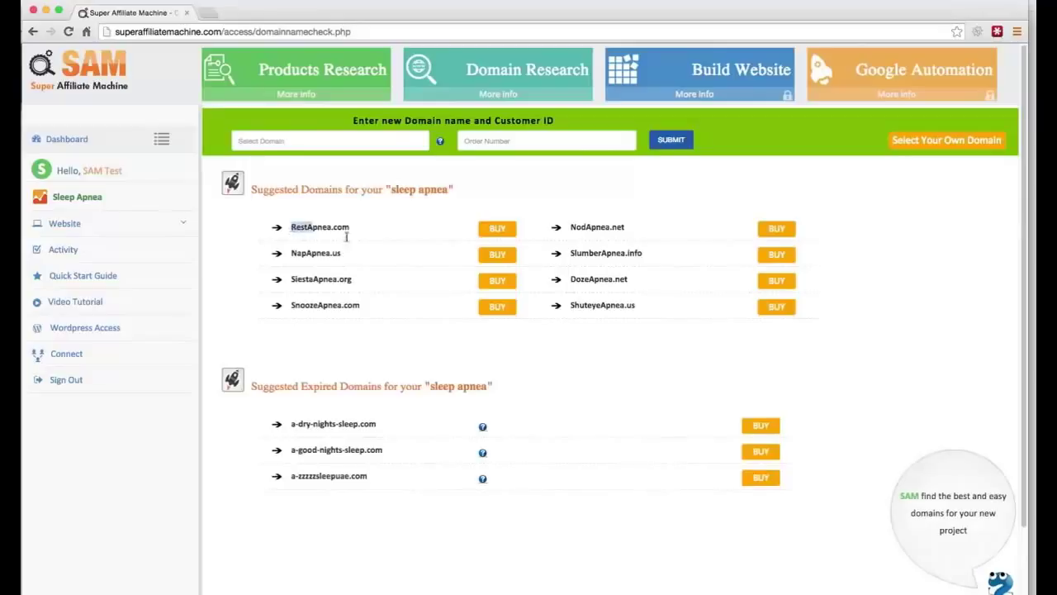
pyautogui.moveTo(291, 228); pyautogui.dragTo(644, 314)
pyautogui.click(644, 313)
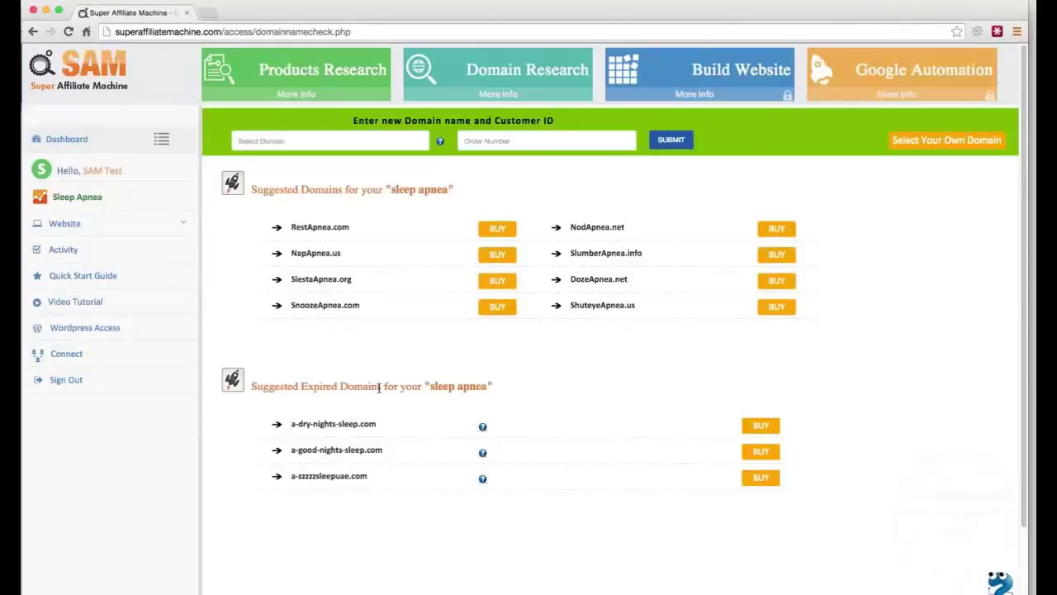
pyautogui.moveTo(379, 387); pyautogui.dragTo(304, 387)
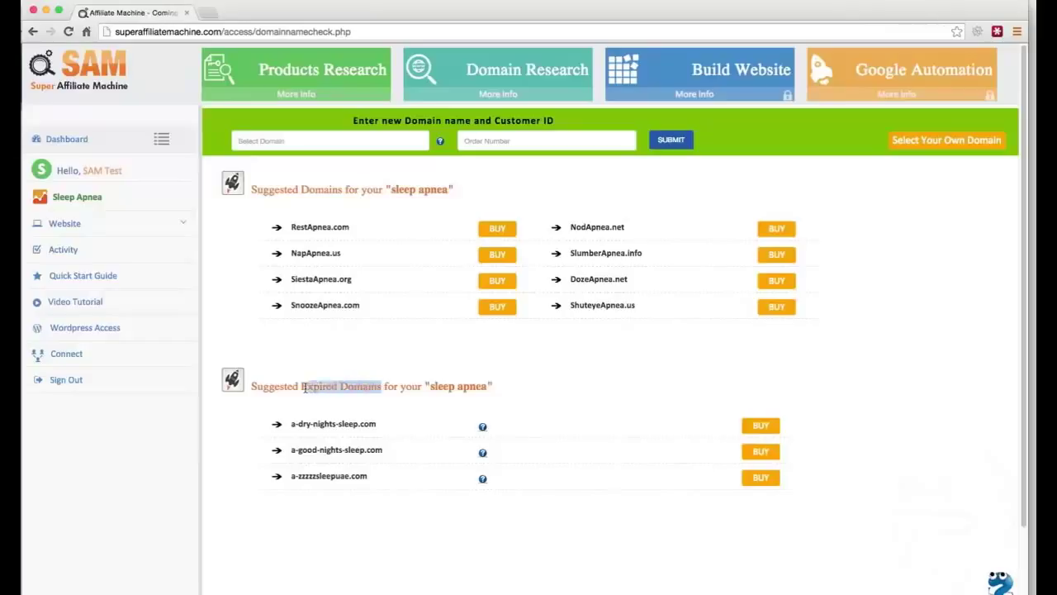
pyautogui.click(306, 386)
pyautogui.moveTo(429, 385); pyautogui.dragTo(486, 386)
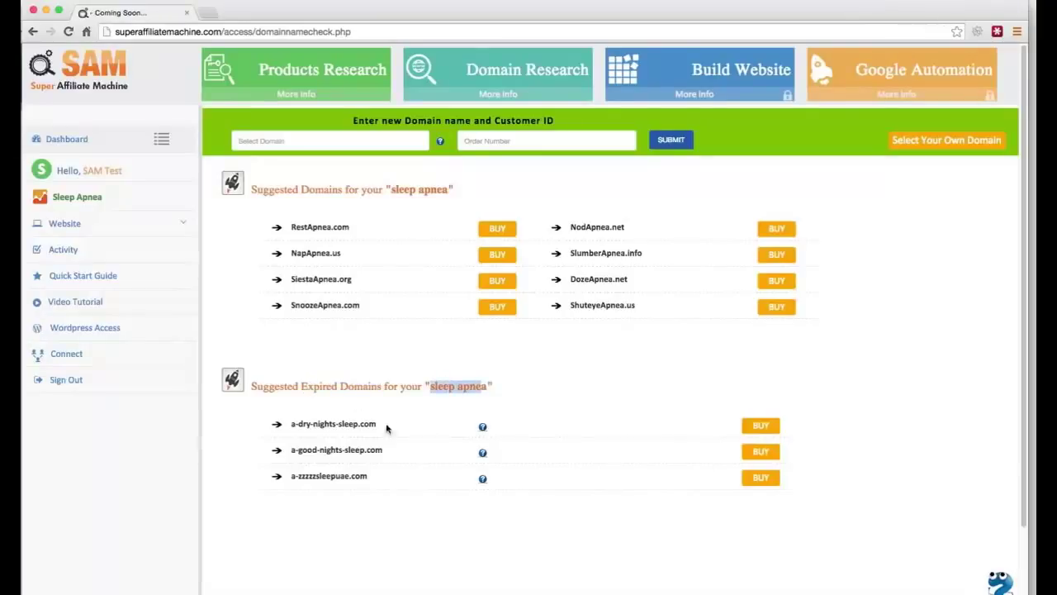
pyautogui.moveTo(484, 427)
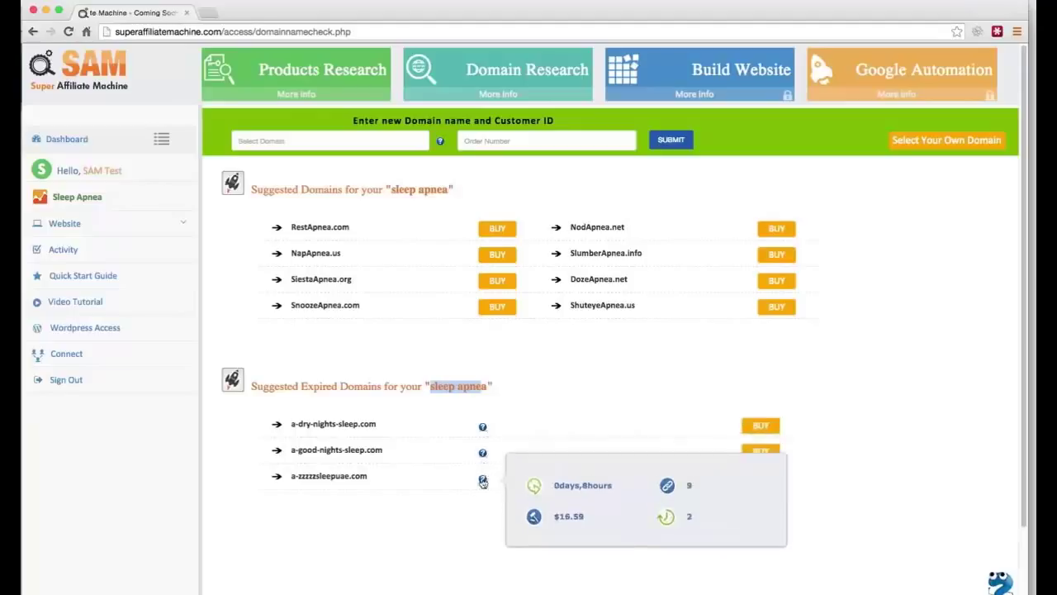
pyautogui.click(385, 481)
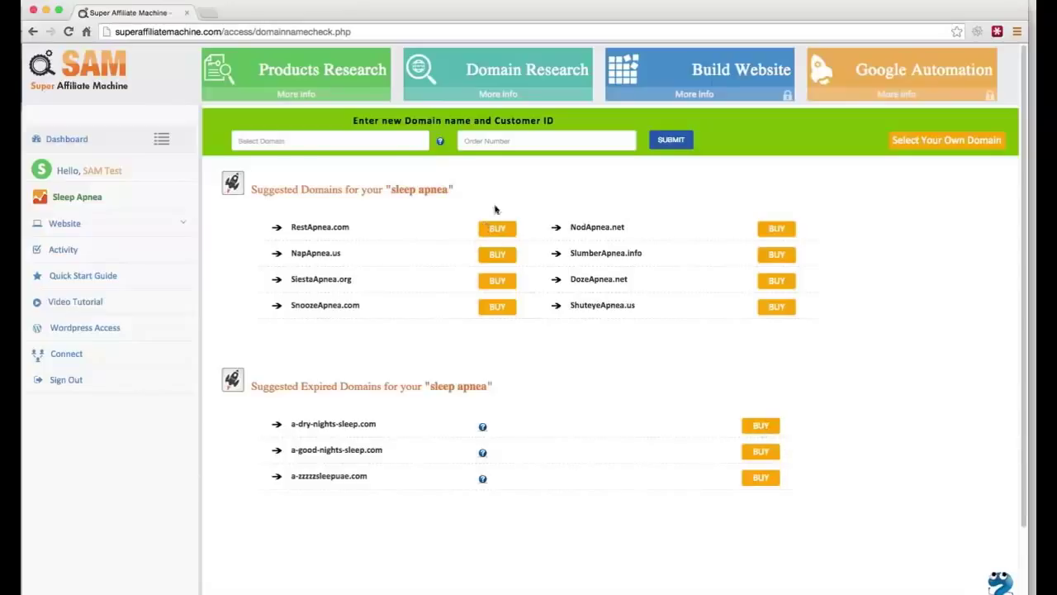
pyautogui.moveTo(372, 227); pyautogui.dragTo(299, 222)
pyautogui.moveTo(368, 257); pyautogui.dragTo(290, 254)
pyautogui.press('super+c')
# Step: Paste a domain into Select Domain and enter the order number
pyautogui.click(312, 142)
pyautogui.press('super+v')
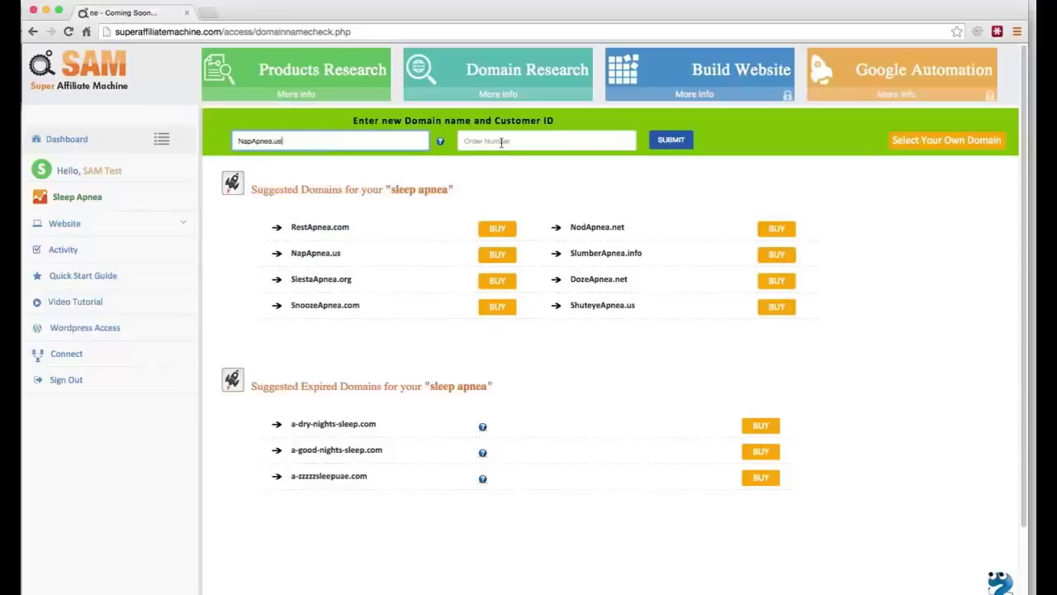
pyautogui.click(537, 141)
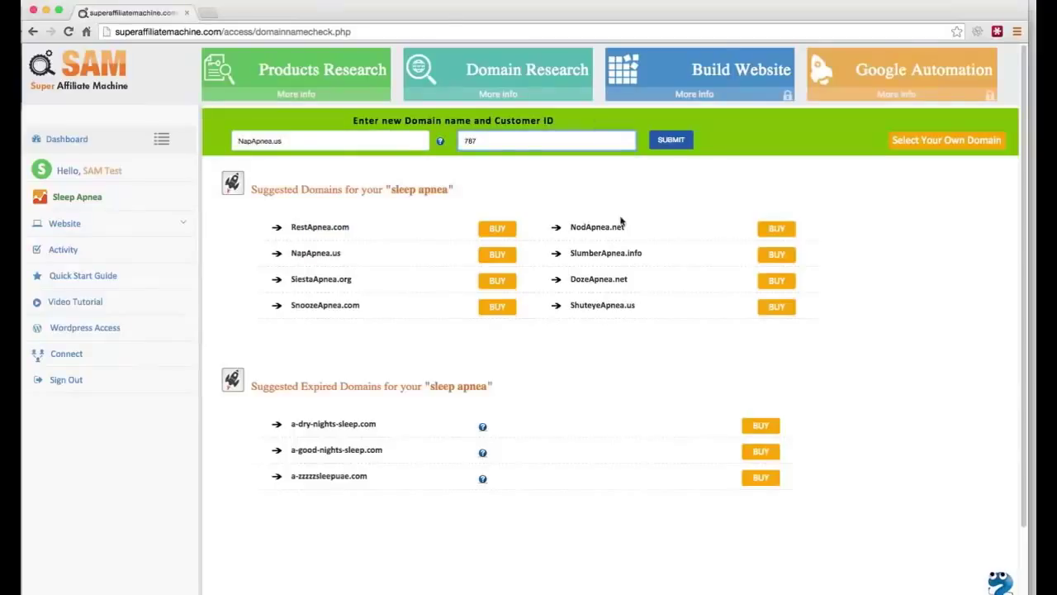
pyautogui.click(620, 198)
# Step: Confirm RestApnea.com is available at GoDaddy, then register it with the order number
pyautogui.click(497, 229)
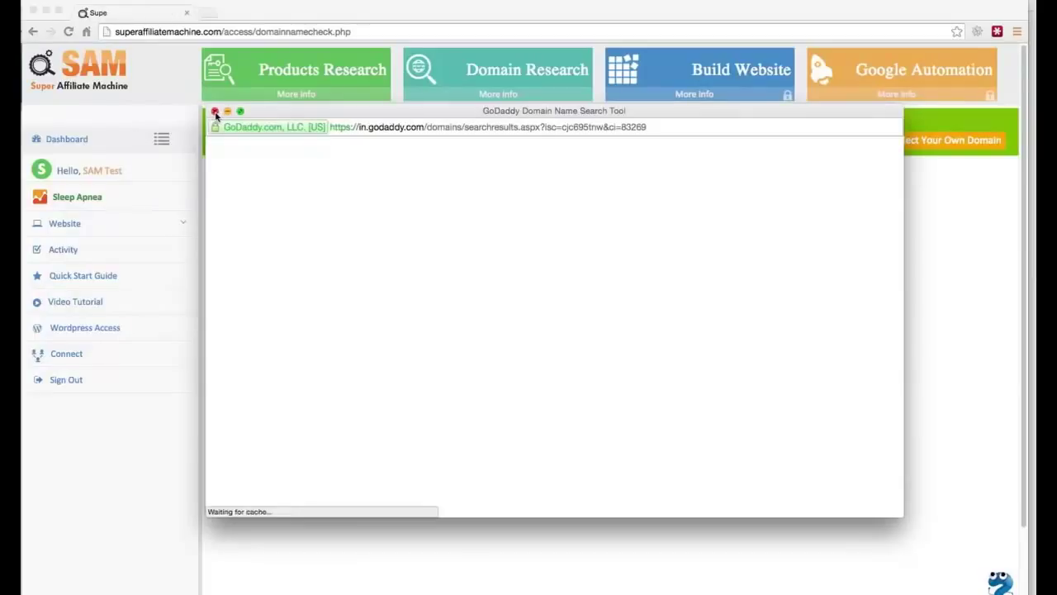
pyautogui.click(216, 110)
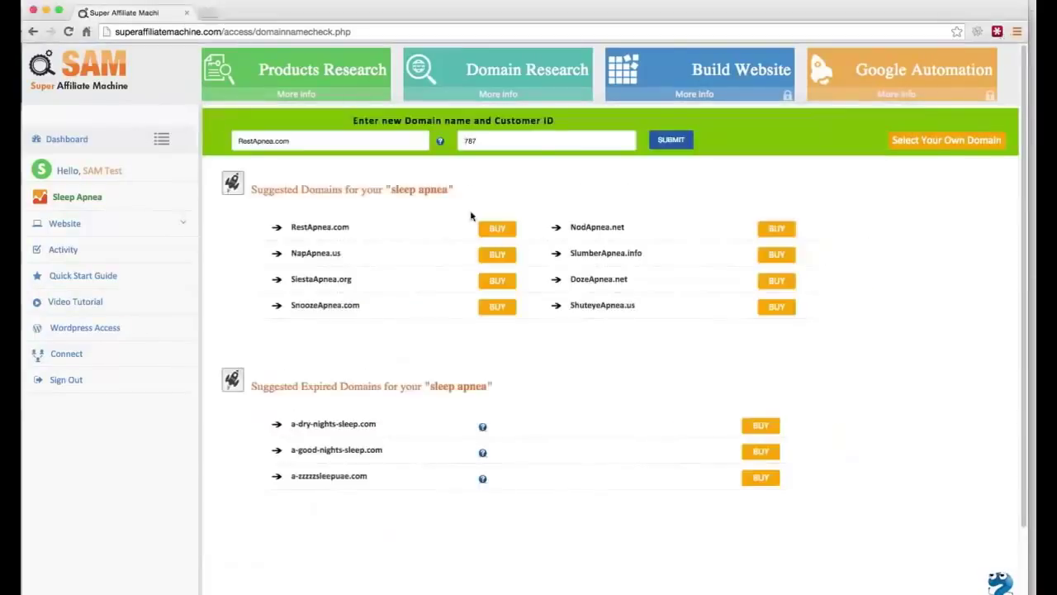
pyautogui.moveTo(306, 141); pyautogui.dragTo(228, 139)
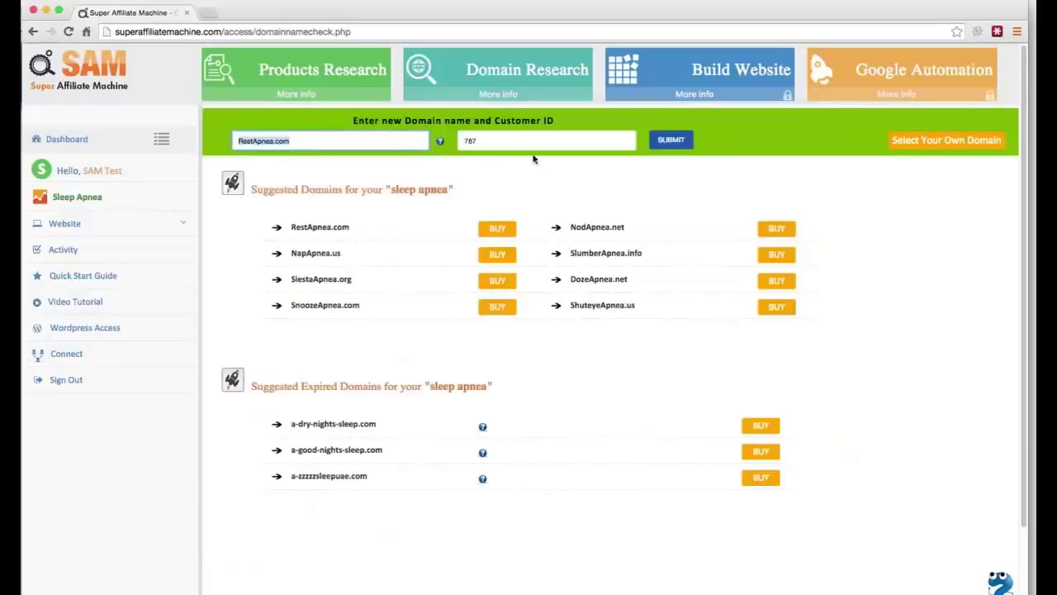
pyautogui.moveTo(516, 145); pyautogui.dragTo(424, 159)
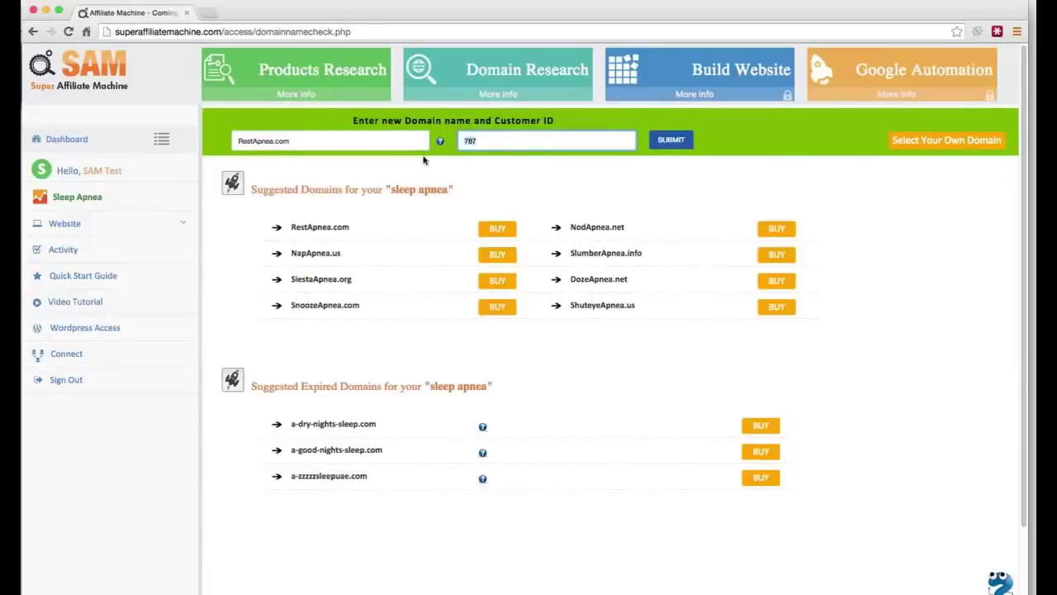
pyautogui.click(680, 144)
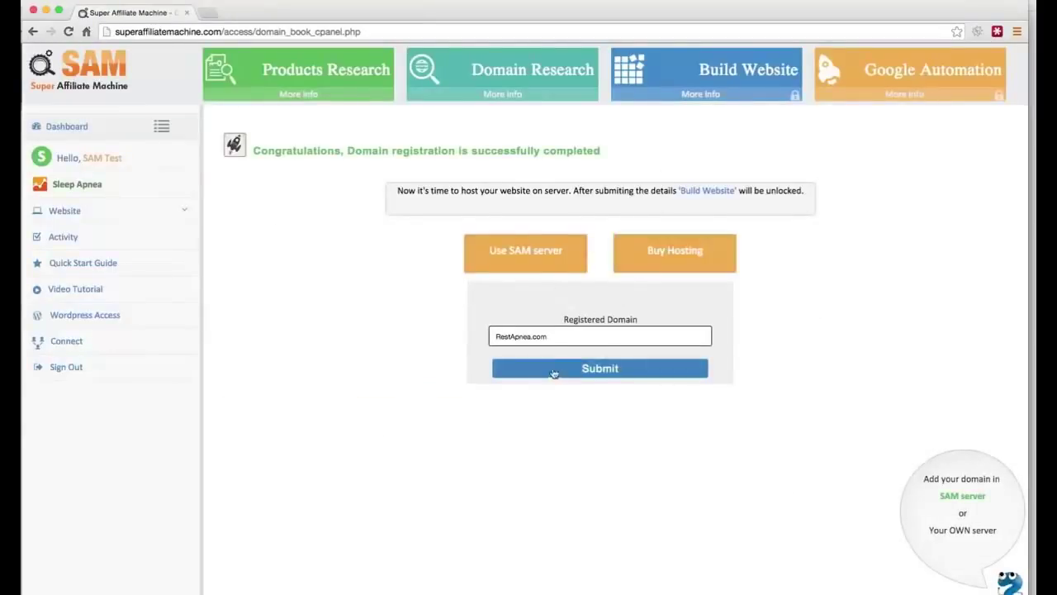
# Step: Check that the Registered Domain field shows RestApnea.com and submit it for hosting
pyautogui.tripleClick(488, 337)
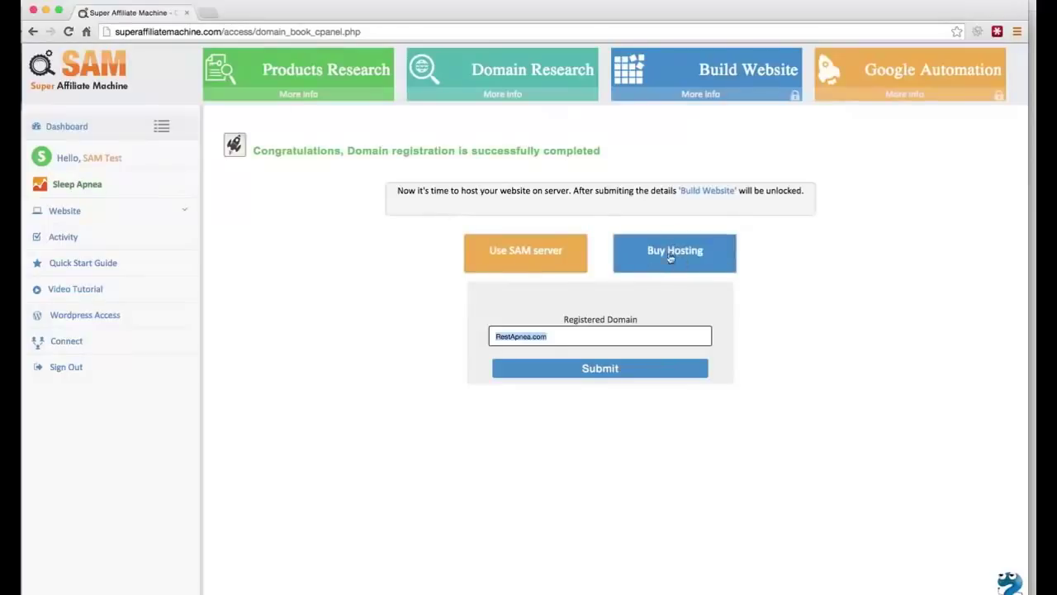
pyautogui.click(560, 338)
pyautogui.click(578, 369)
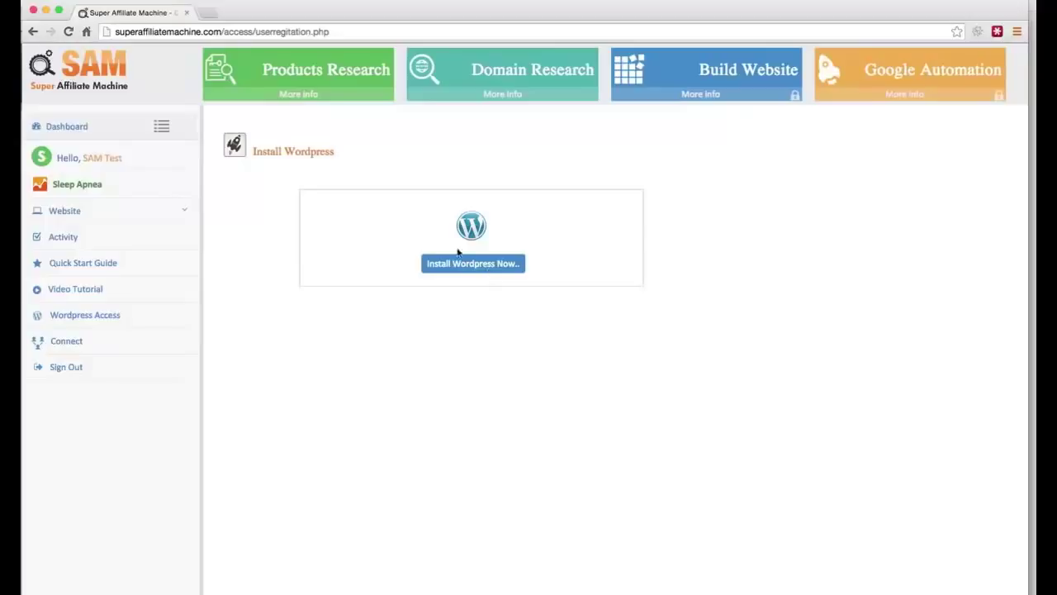
# Step: Run the WordPress install wizard through to the Sleep Apnea site's page editor
pyautogui.moveTo(454, 212); pyautogui.dragTo(559, 347)
pyautogui.click(482, 269)
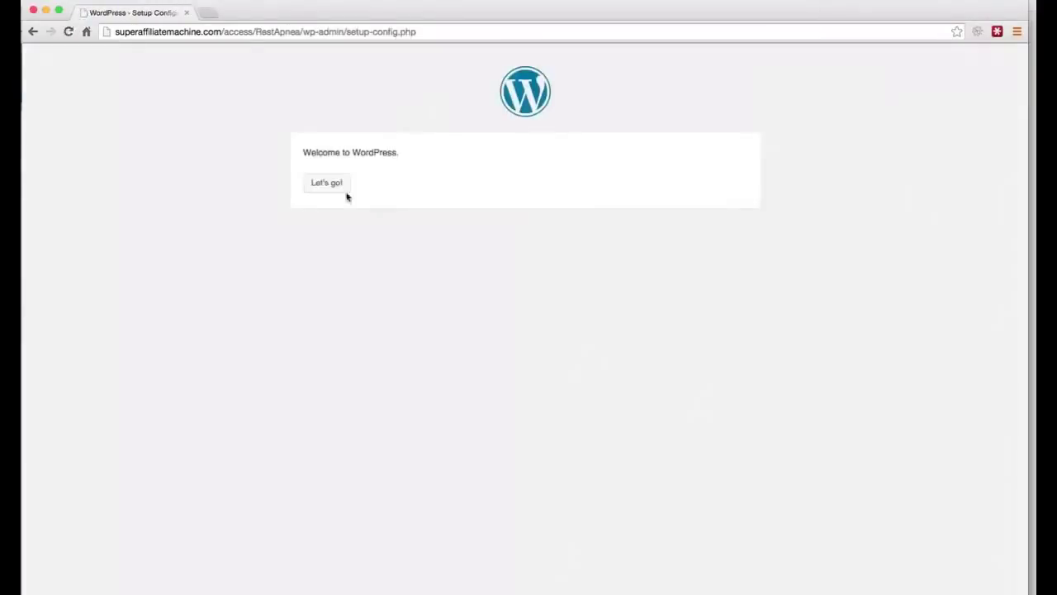
pyautogui.click(324, 184)
pyautogui.click(325, 185)
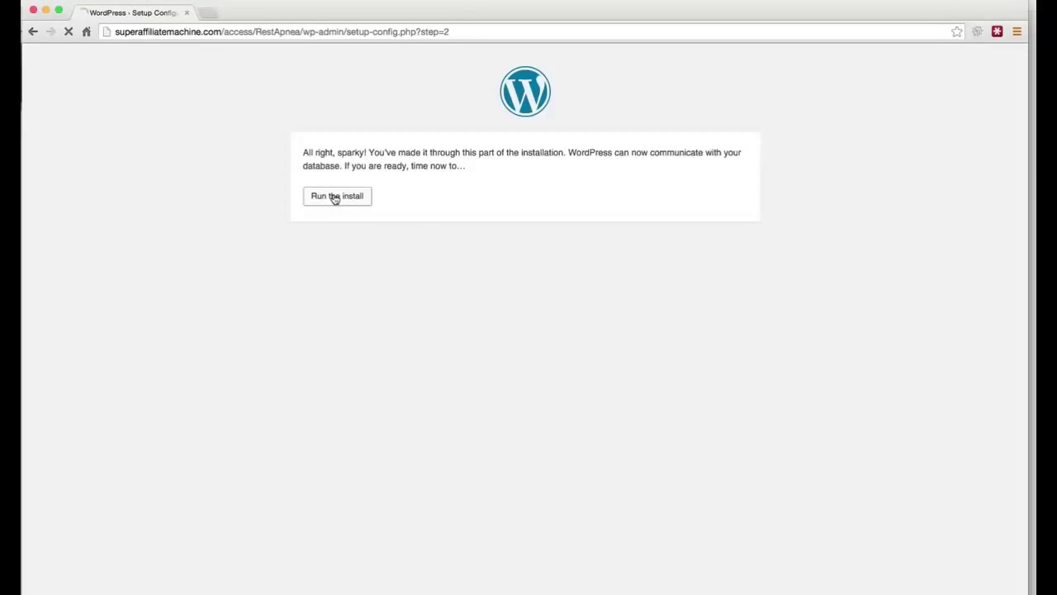
pyautogui.click(335, 197)
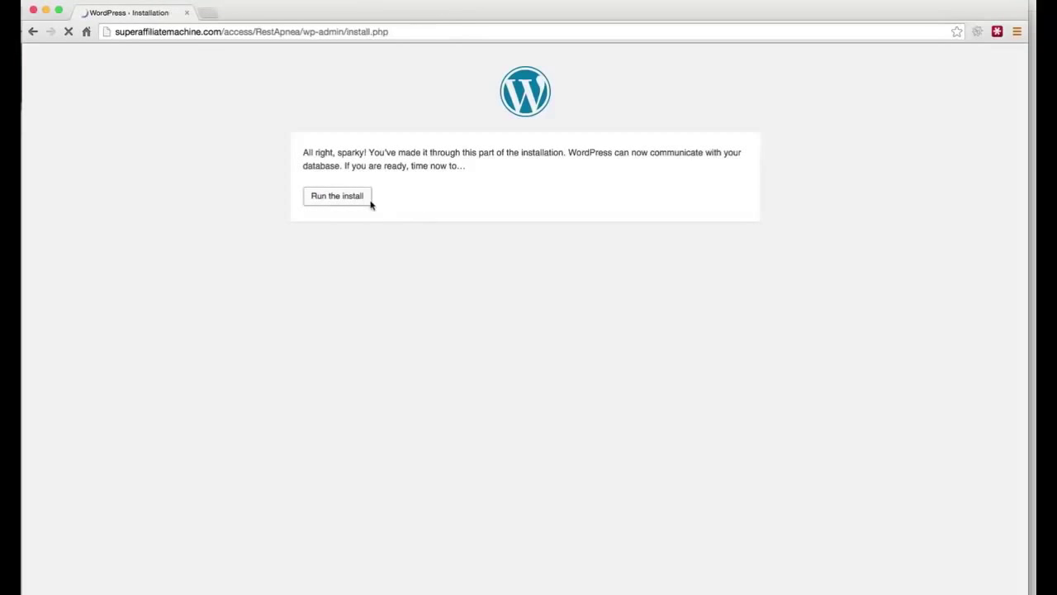
pyautogui.click(350, 241)
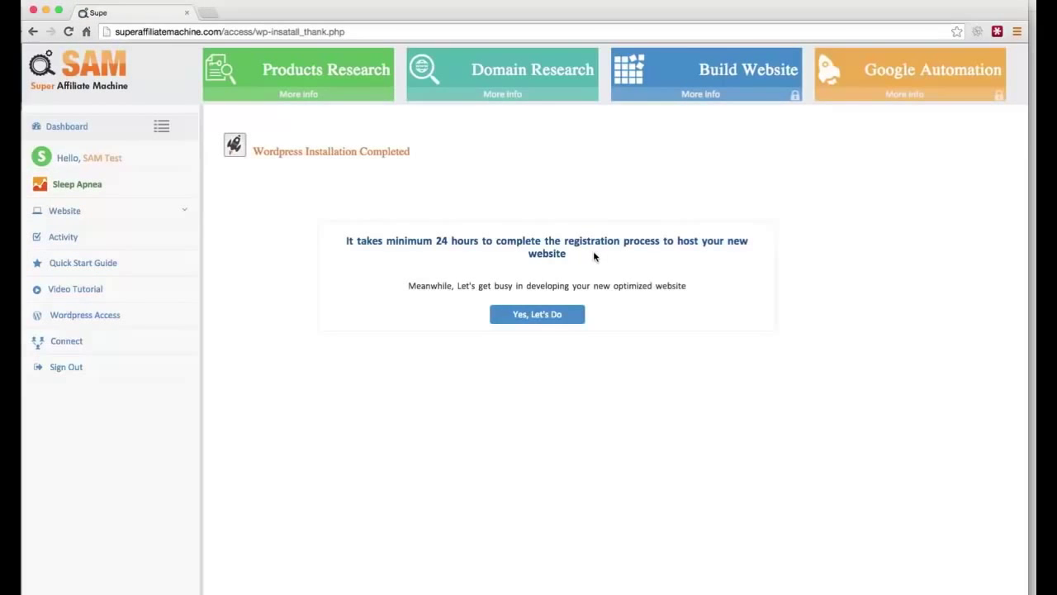
pyautogui.click(537, 318)
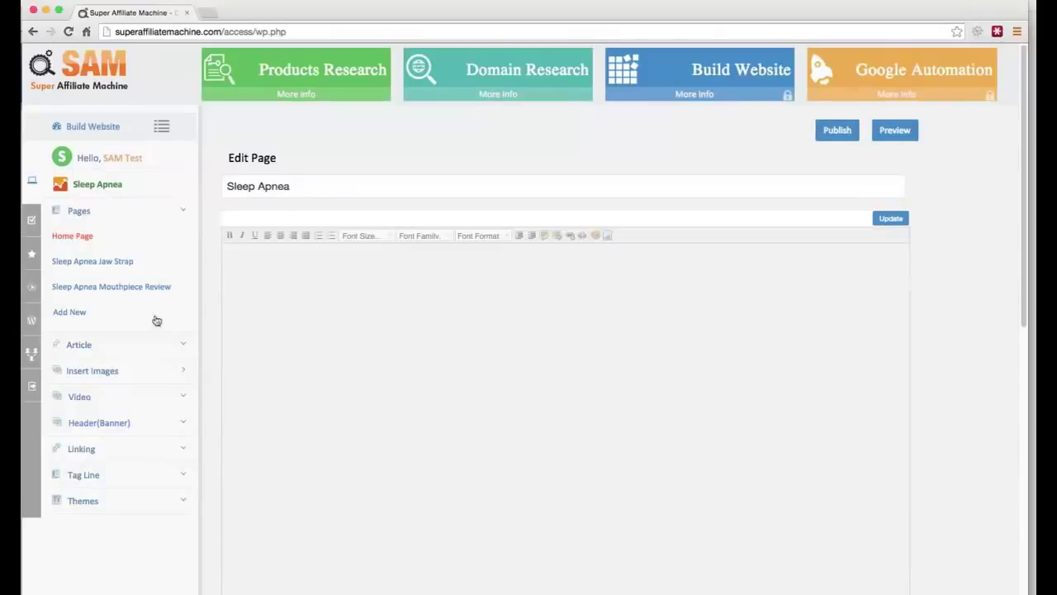
# Step: Generate a sleep apnea article into the home page body from the Article sidebar options
pyautogui.click(281, 288)
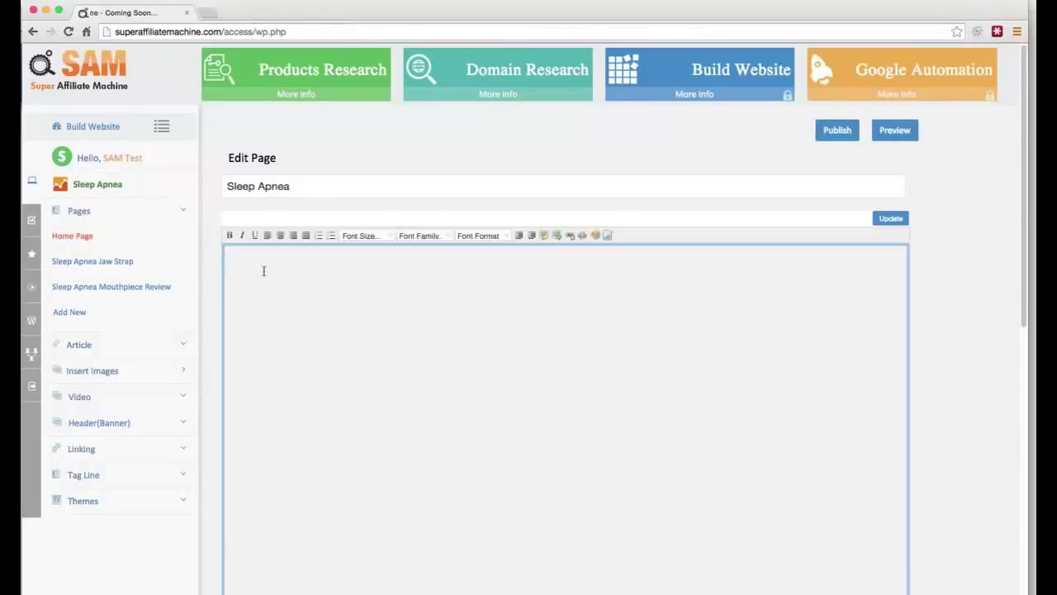
pyautogui.click(83, 347)
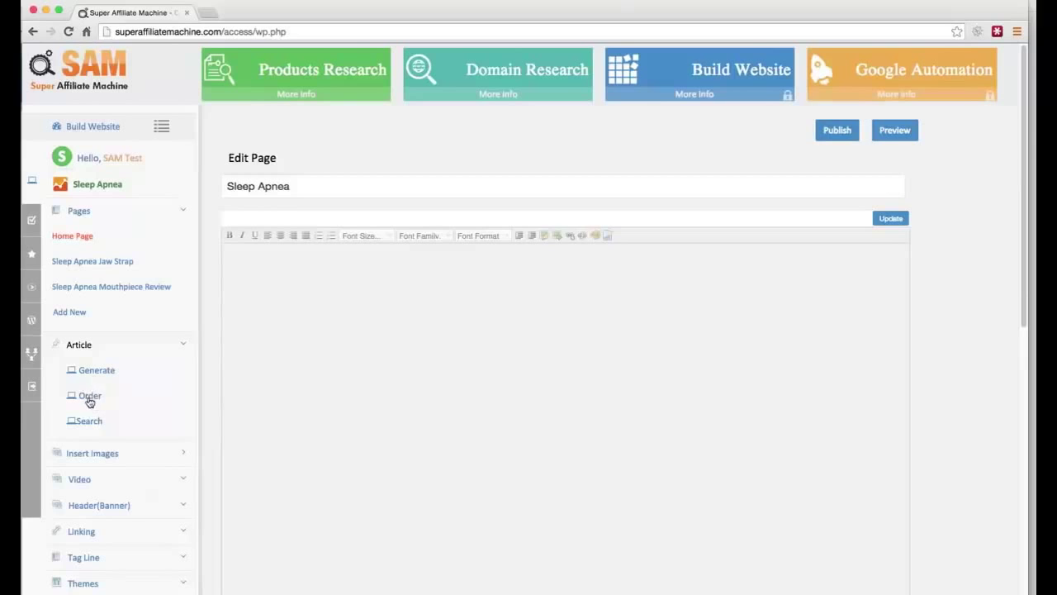
pyautogui.click(98, 375)
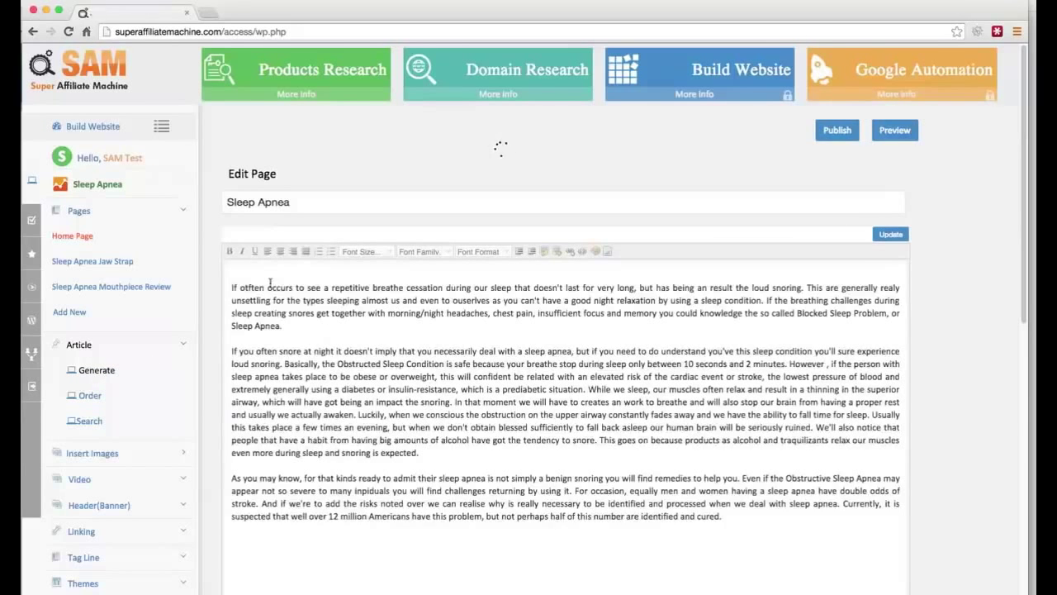
pyautogui.click(181, 346)
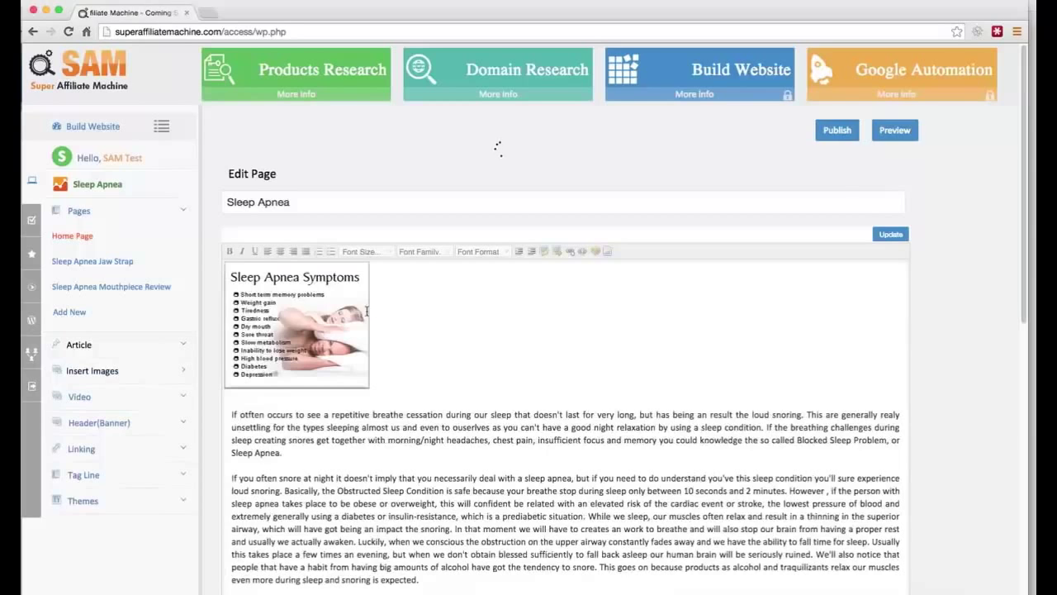
# Step: Inspect the Sleep Apnea Symptoms image's URL and alt text settings without changing them
pyautogui.click(268, 400)
pyautogui.moveTo(408, 331); pyautogui.dragTo(248, 281)
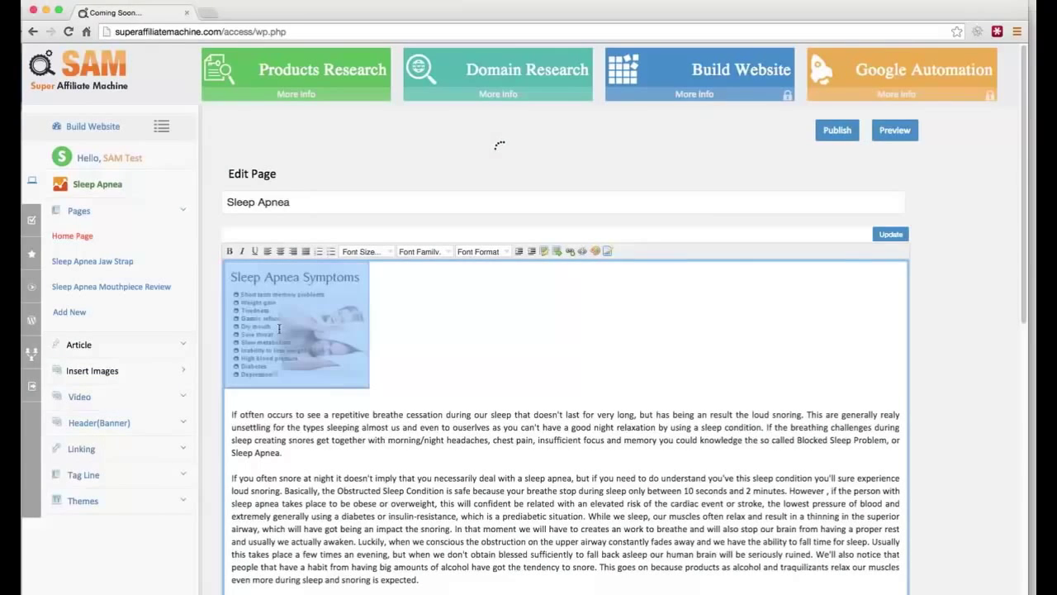
pyautogui.click(545, 257)
pyautogui.click(633, 284)
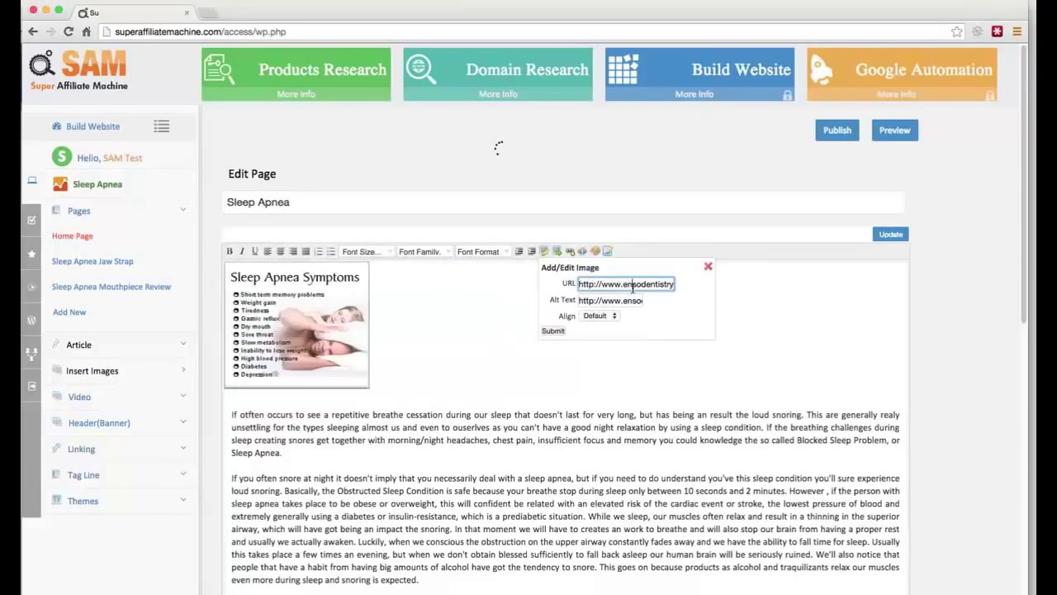
pyautogui.tripleClick(633, 284)
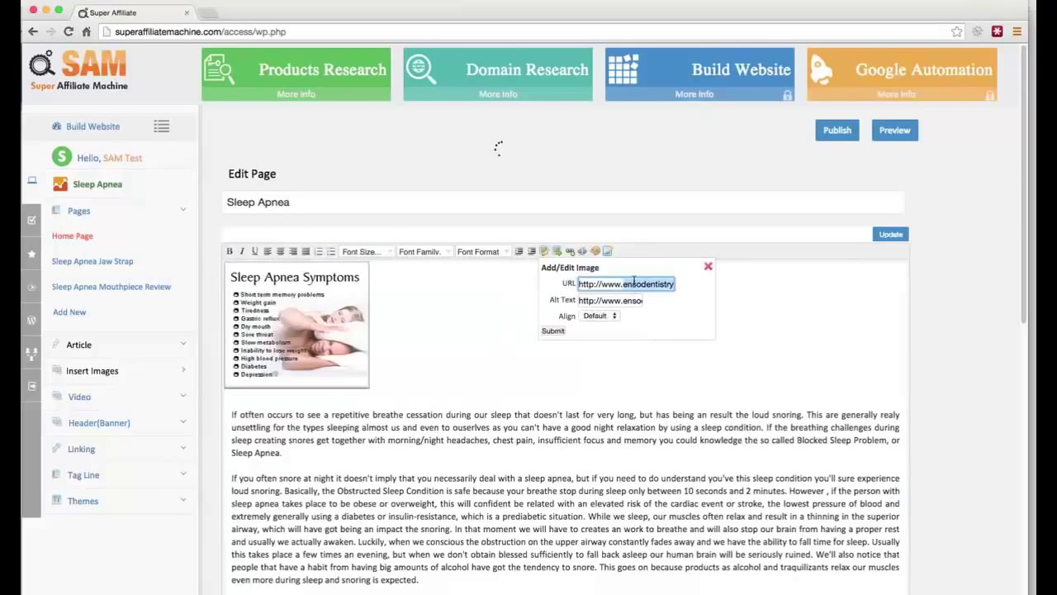
pyautogui.click(708, 266)
pyautogui.click(263, 405)
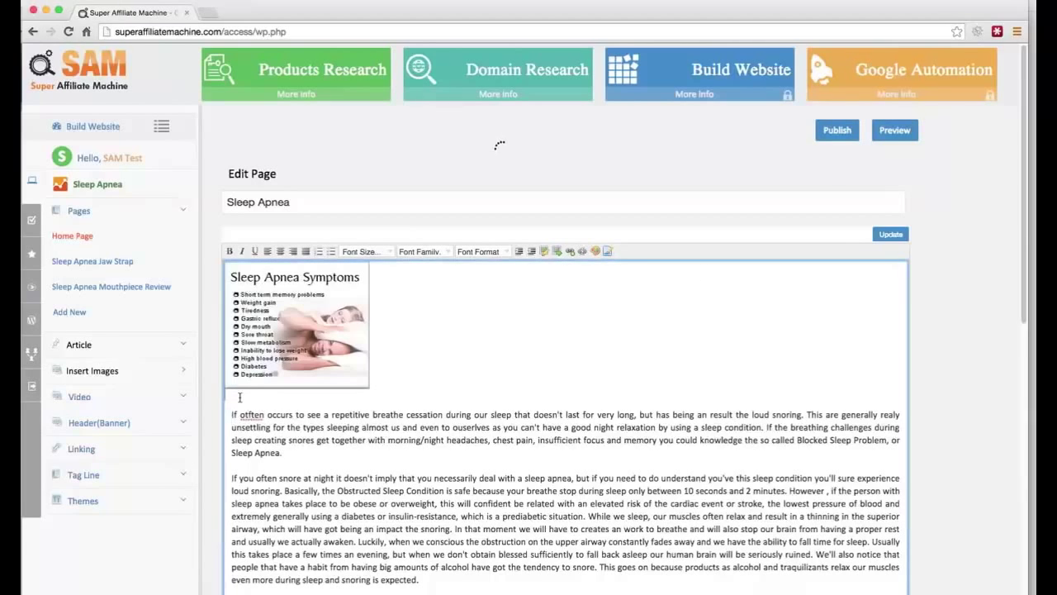
pyautogui.write('Learn ')
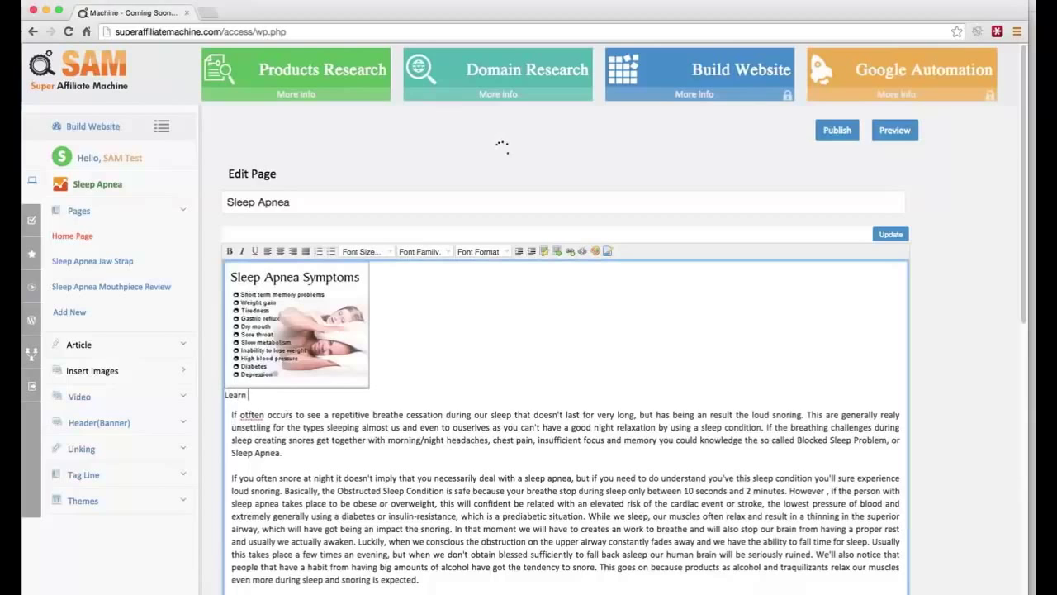
pyautogui.write('More About Sleep')
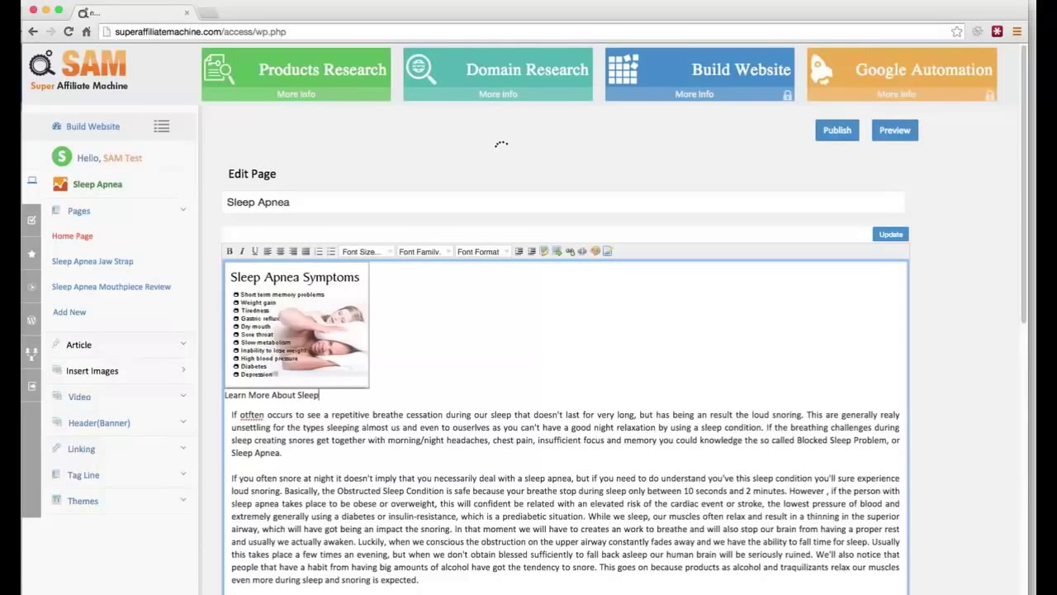
pyautogui.write(' Apnea Here...')
pyautogui.moveTo(383, 394); pyautogui.dragTo(197, 395)
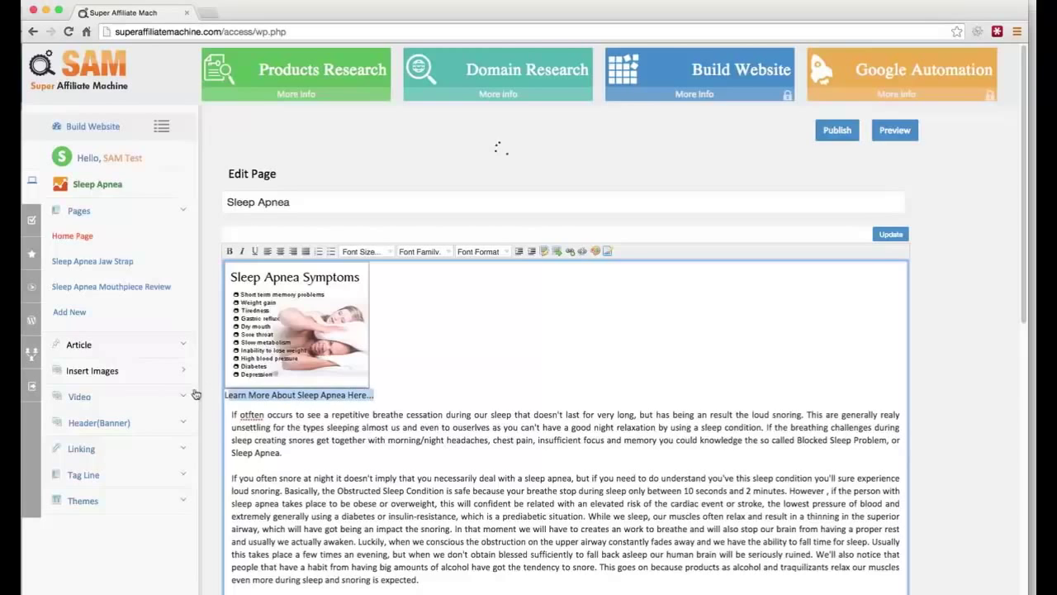
pyautogui.click(568, 251)
pyautogui.click(641, 284)
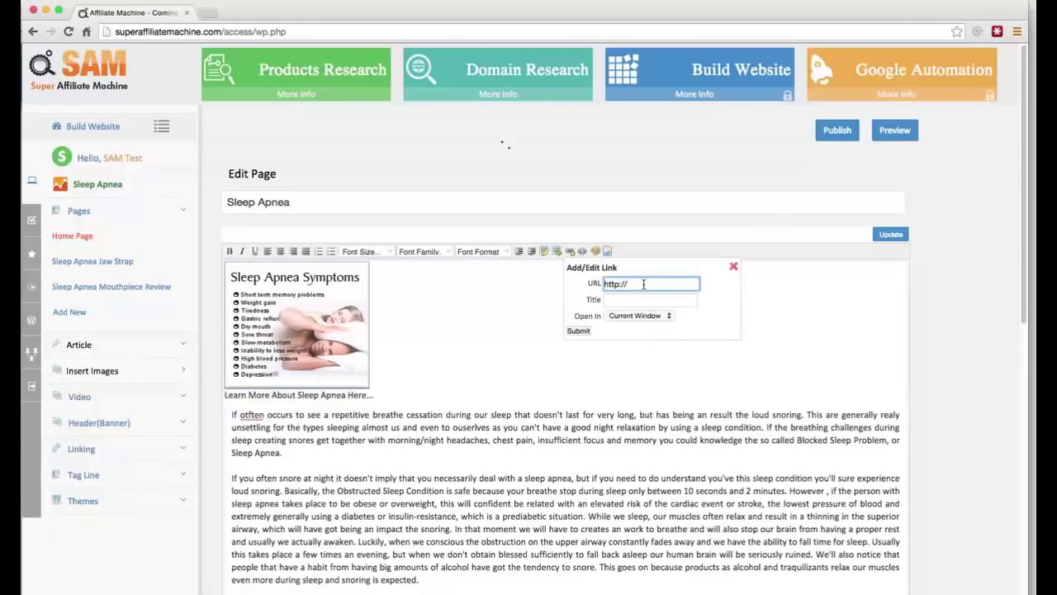
pyautogui.write('affil')
pyautogui.write('com')
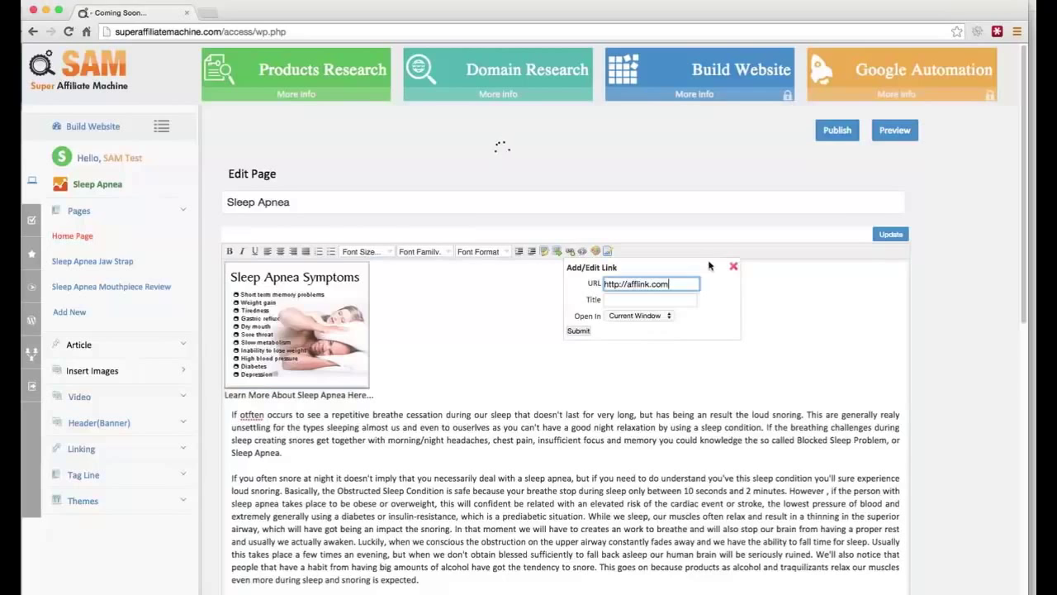
pyautogui.click(648, 315)
pyautogui.click(637, 327)
pyautogui.click(579, 331)
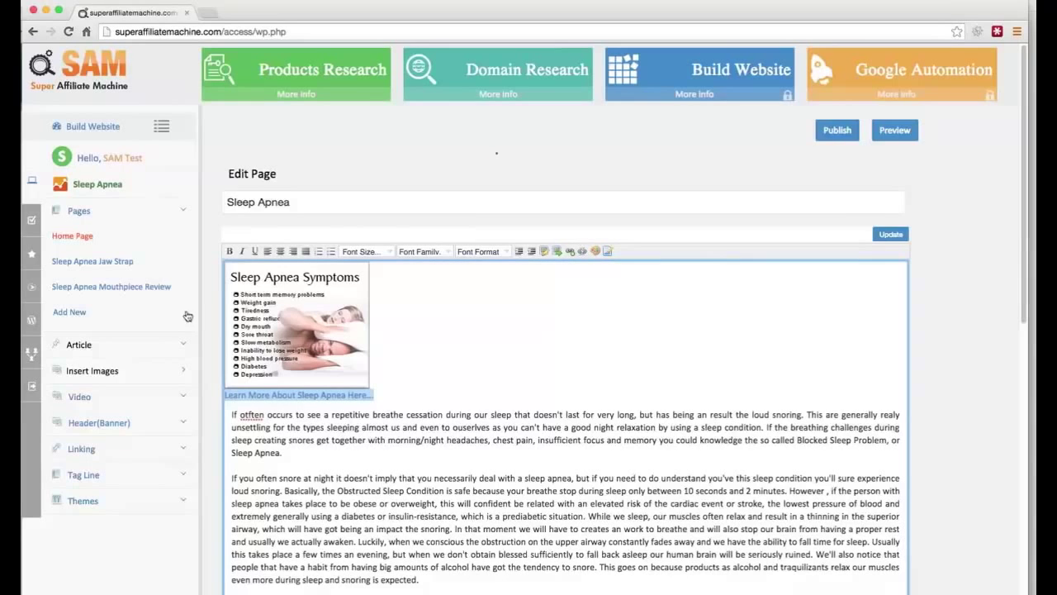
# Step: Insert a video below the first paragraph from the Video options
pyautogui.click(385, 459)
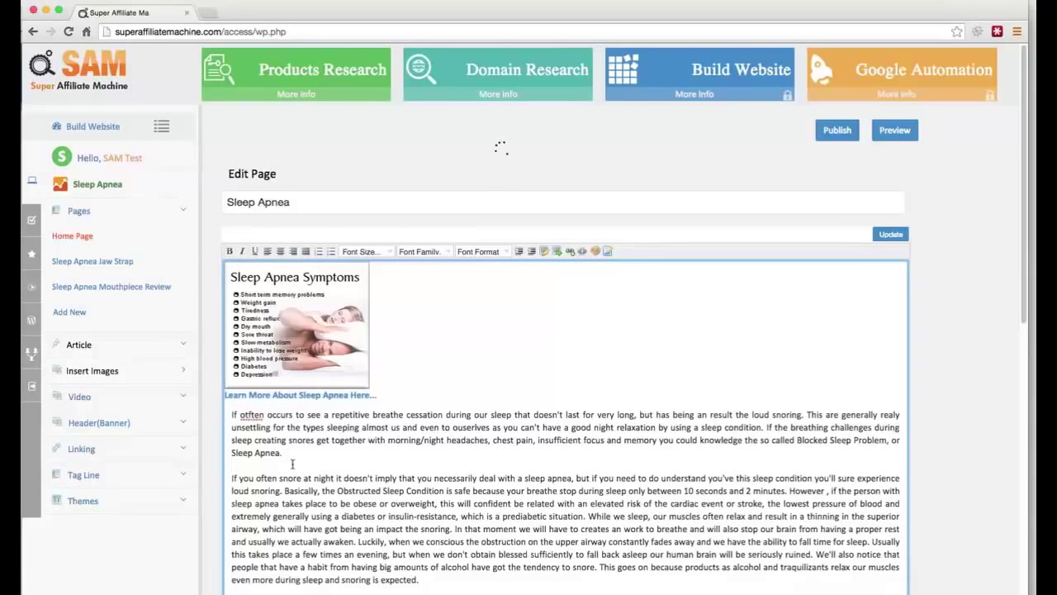
pyautogui.click(88, 397)
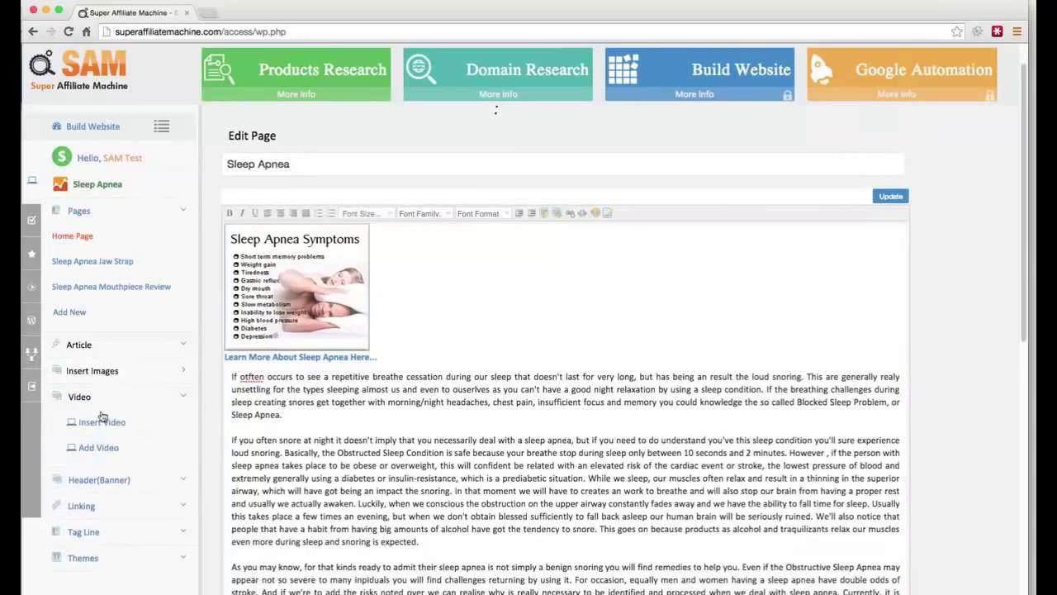
pyautogui.click(101, 424)
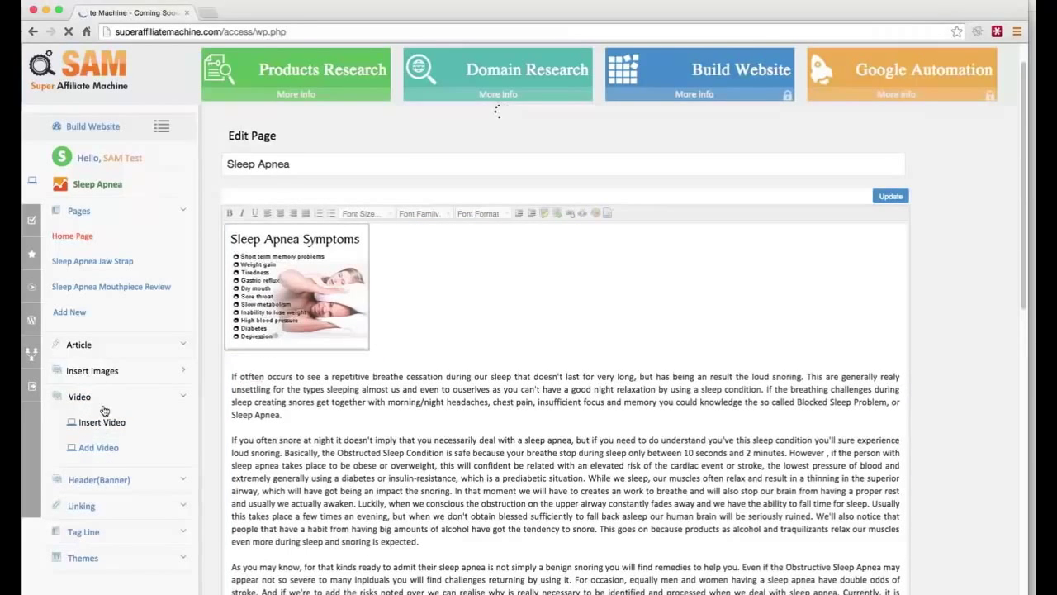
pyautogui.click(99, 448)
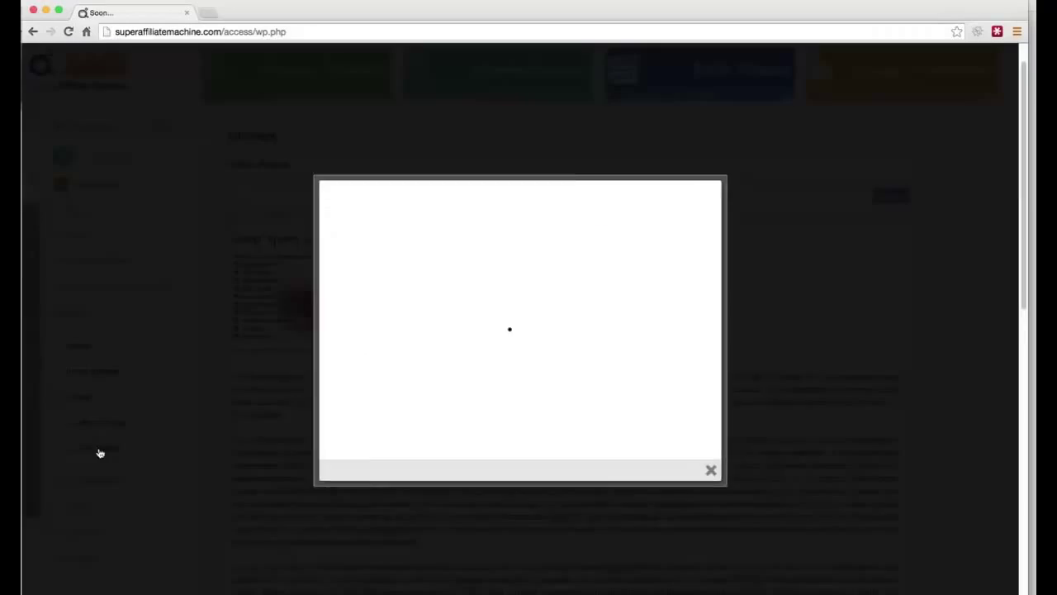
# Step: Delete the two blank lines above the embedded sleep apnea video and collapse the Video options
pyautogui.click(753, 436)
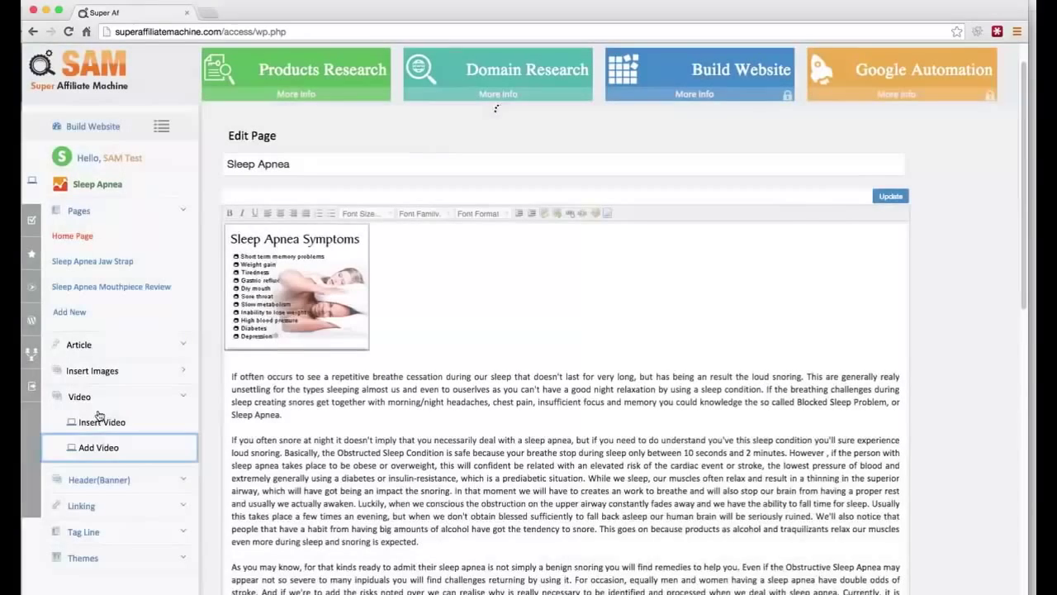
pyautogui.scroll(-4, 352, 424)
pyautogui.scroll(-4, 353, 424)
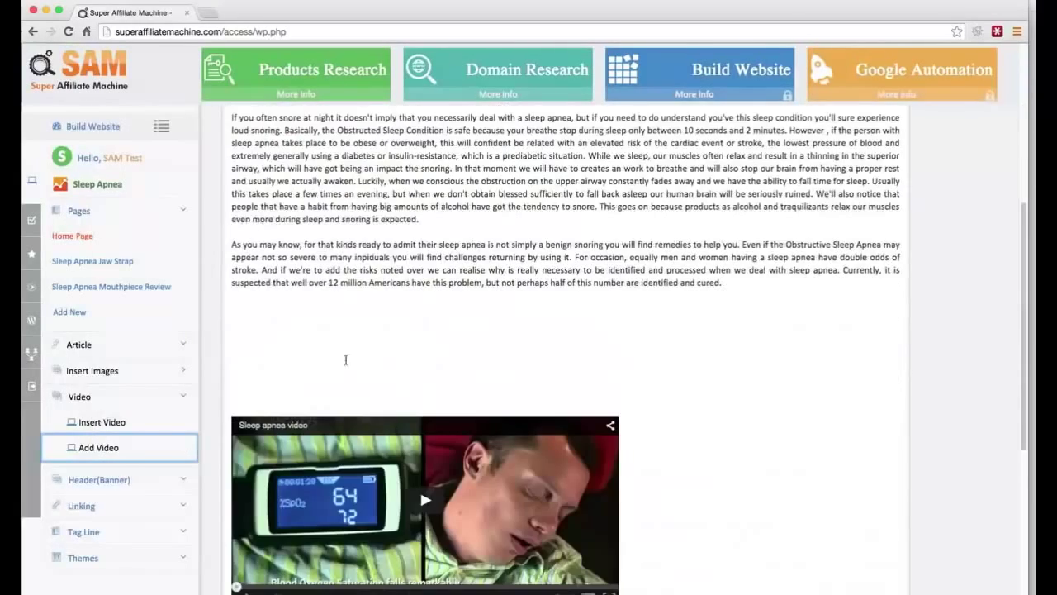
pyautogui.click(321, 363)
pyautogui.press('BackSpace')
pyautogui.press('BackSpace')
pyautogui.press('BackSpace')
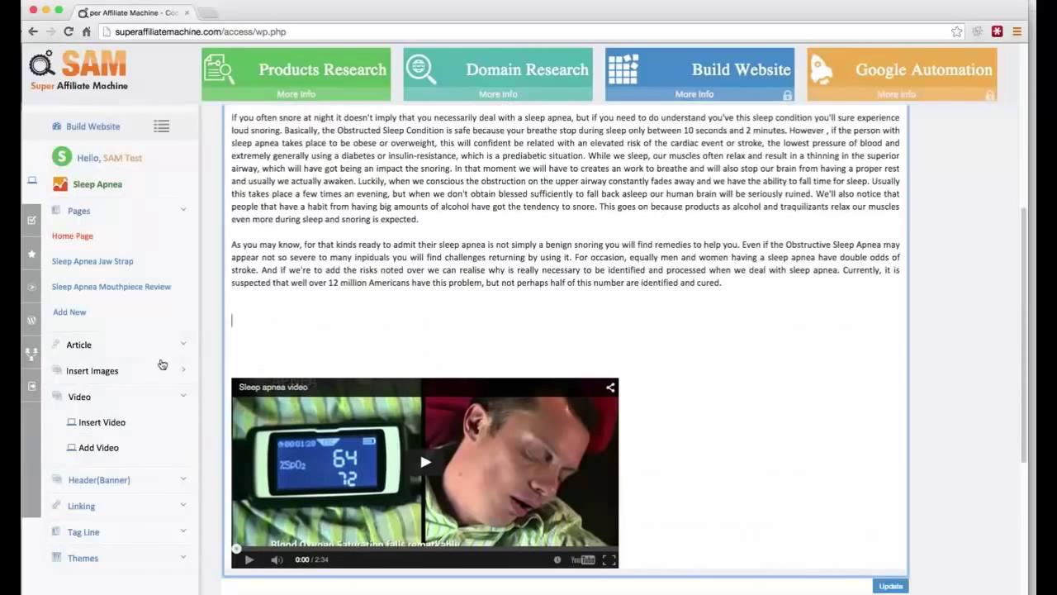
pyautogui.press('BackSpace')
pyautogui.press('BackSpace')
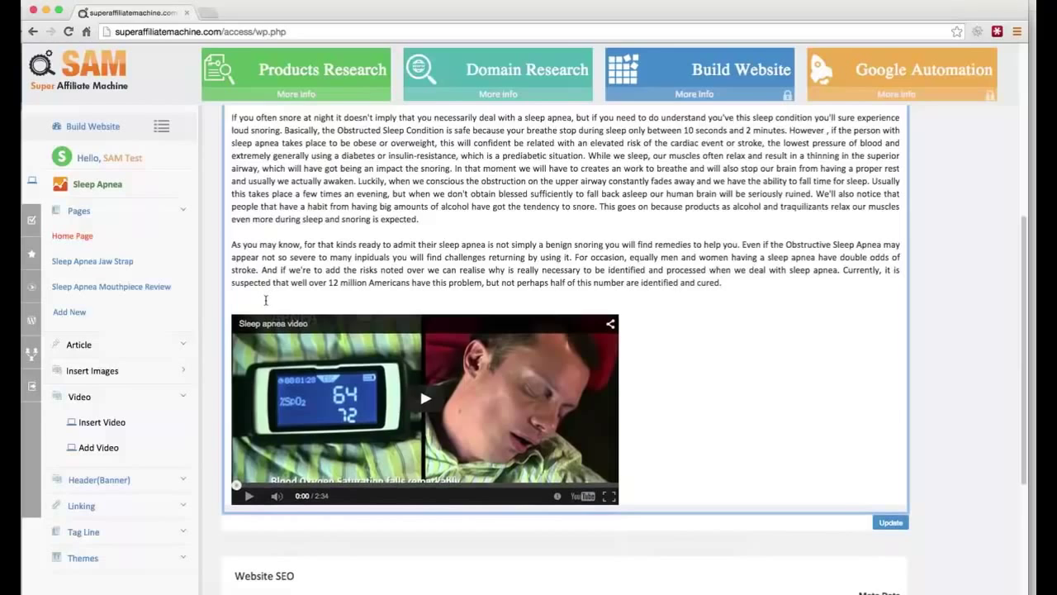
pyautogui.click(137, 398)
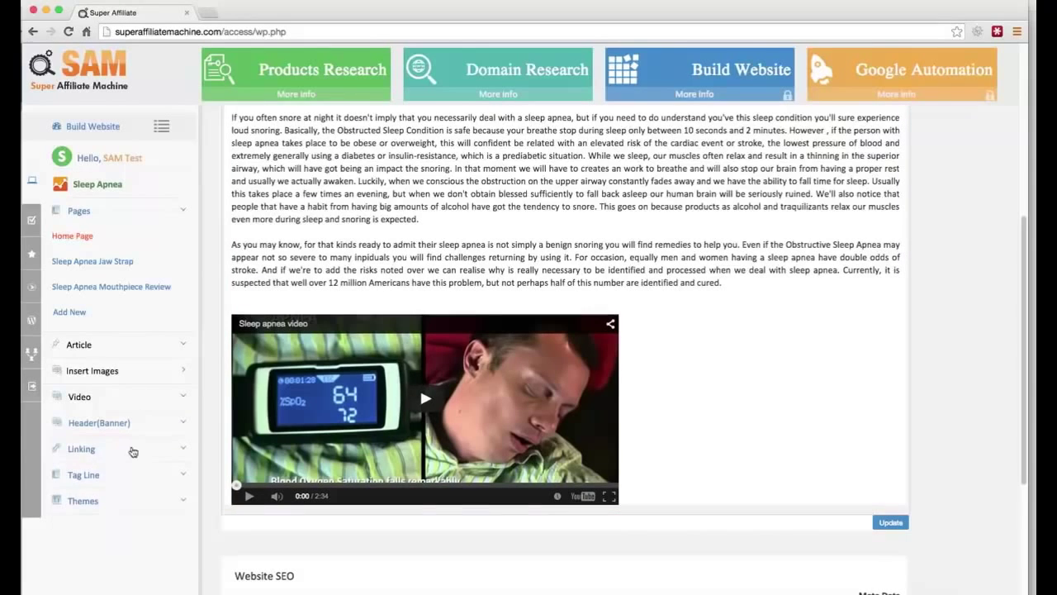
# Step: Insert the internal and external links, moving the sleep-apnea-jaw-strap link after 'expected.'
pyautogui.click(93, 454)
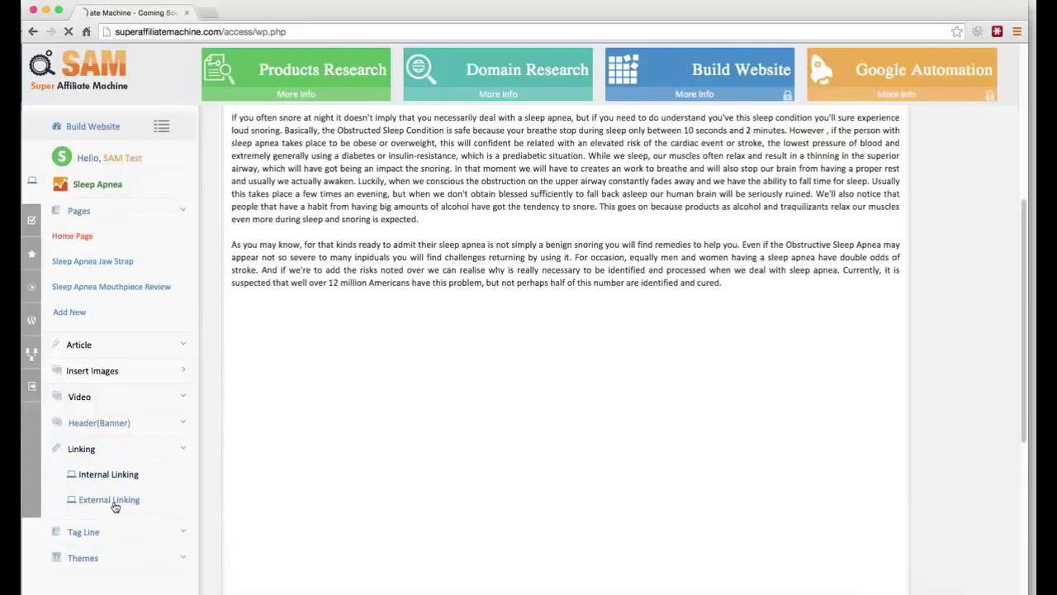
pyautogui.scroll(-3, 413, 416)
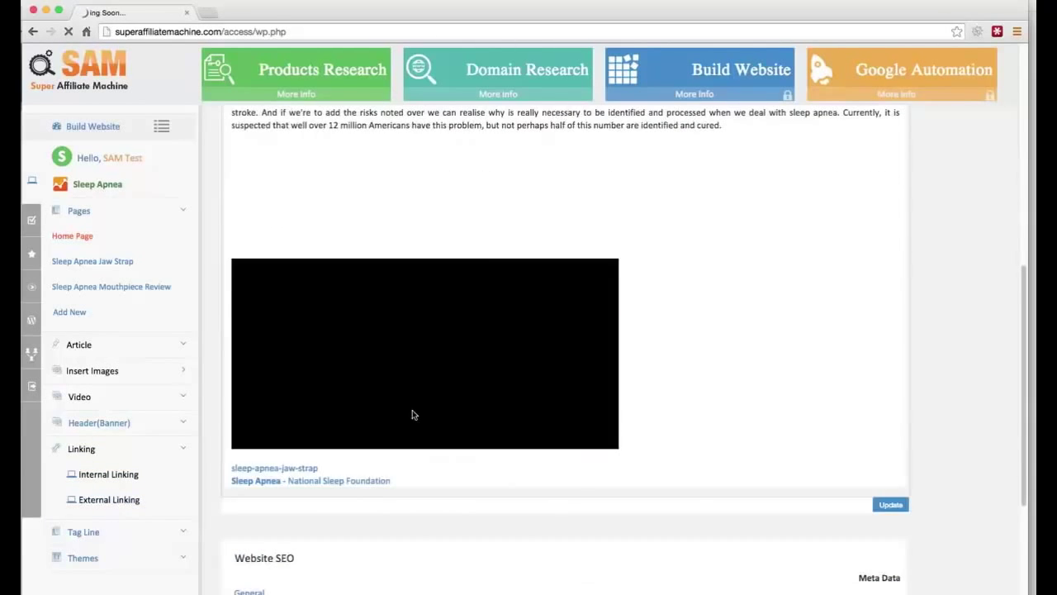
pyautogui.moveTo(319, 469); pyautogui.dragTo(234, 469)
pyautogui.hotkey('ctrl', 'c')
pyautogui.press('BackSpace')
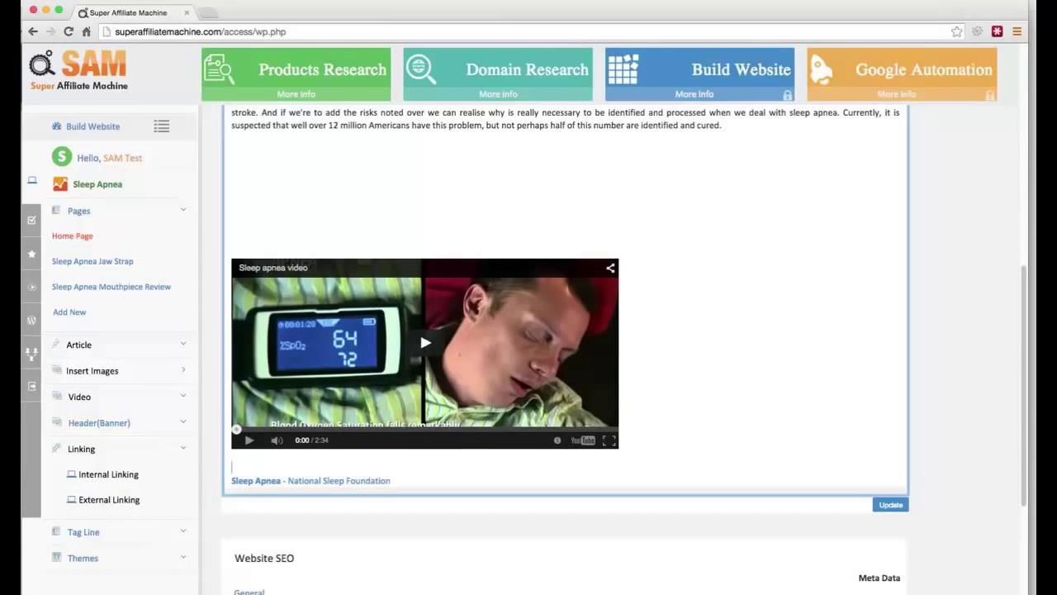
pyautogui.scroll(4, 597, 214)
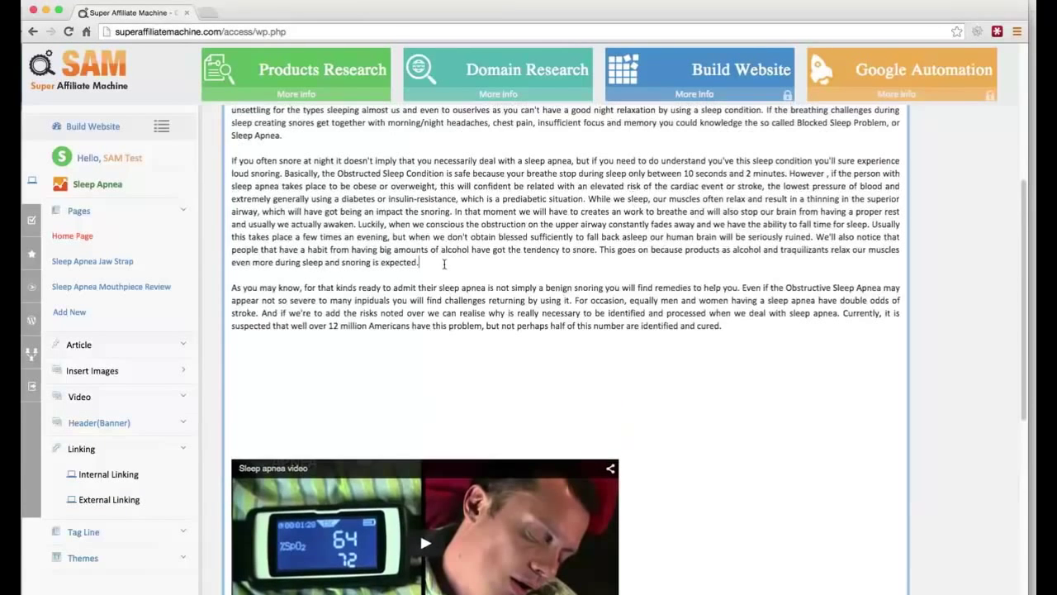
pyautogui.click(446, 263)
pyautogui.hotkey('ctrl', 'v')
# Step: Remove two blank lines above the video and go to the empty line below it
pyautogui.scroll(-3, 420, 365)
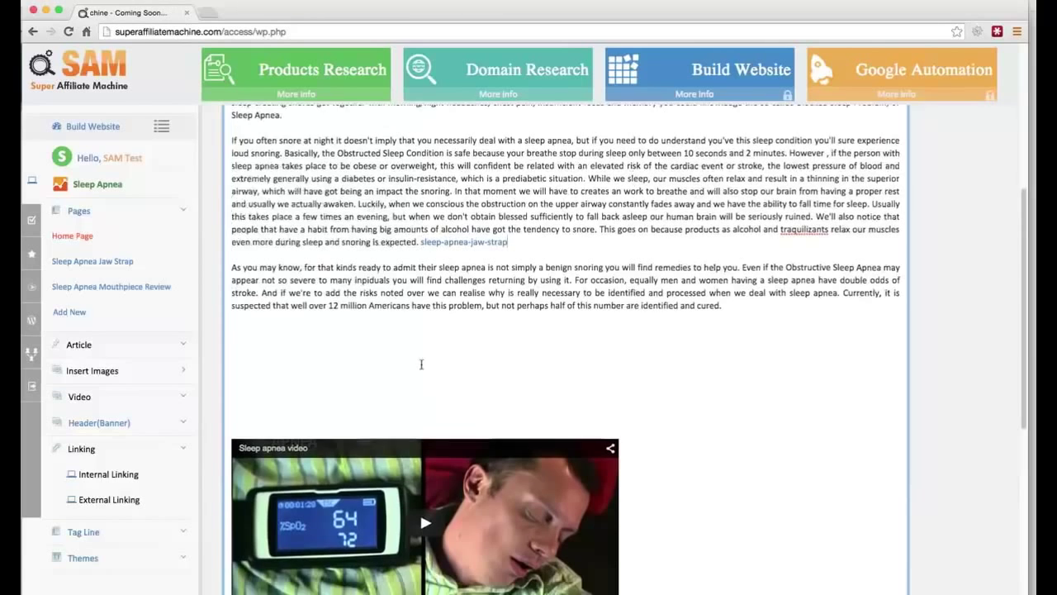
pyautogui.click(354, 289)
pyautogui.press('BackSpace')
pyautogui.press('BackSpace')
pyautogui.press('BackSpace')
pyautogui.press('BackSpace')
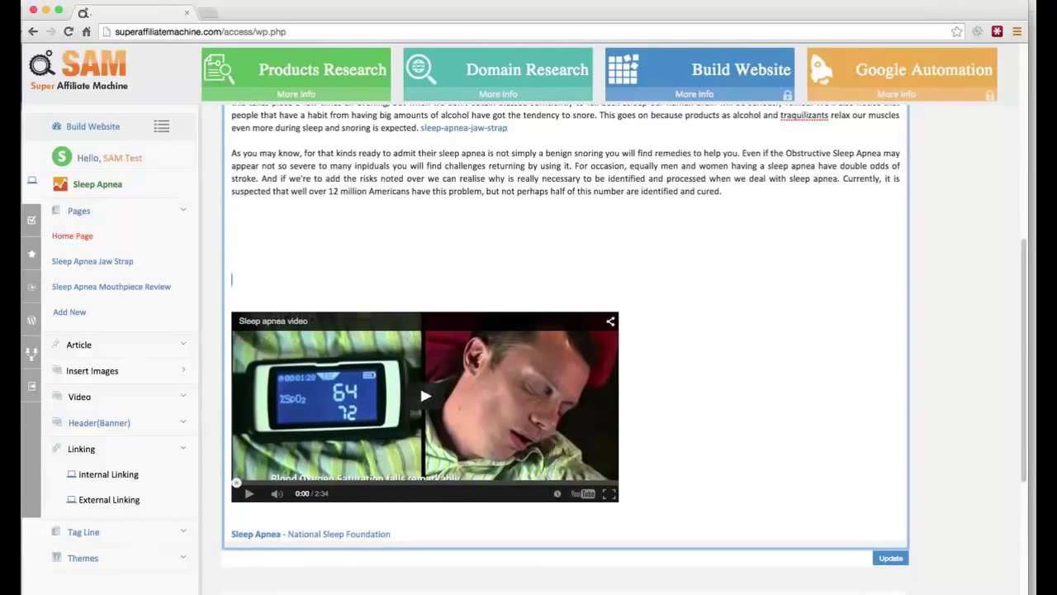
pyautogui.press('BackSpace')
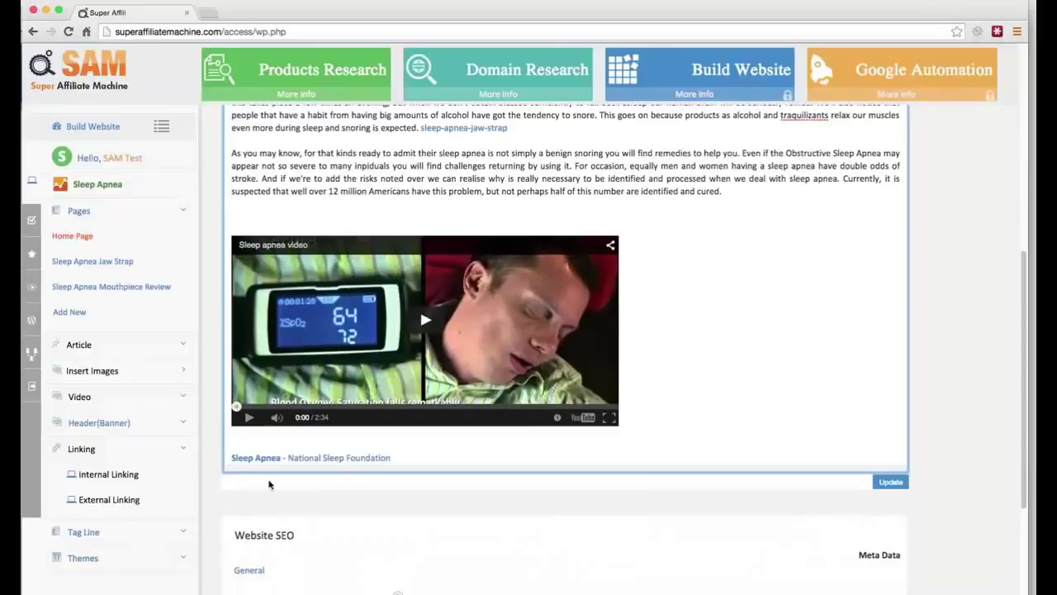
pyautogui.click(348, 446)
# Step: Type the heading 'Additional Resources:' on the line below the video
pyautogui.write('Addition')
pyautogui.press('BackSpace')
pyautogui.press('BackSpace')
pyautogui.press('BackSpace')
pyautogui.press('BackSpace')
pyautogui.press('BackSpace')
pyautogui.press('BackSpace')
pyautogui.press('BackSpace')
pyautogui.press('BackSpace')
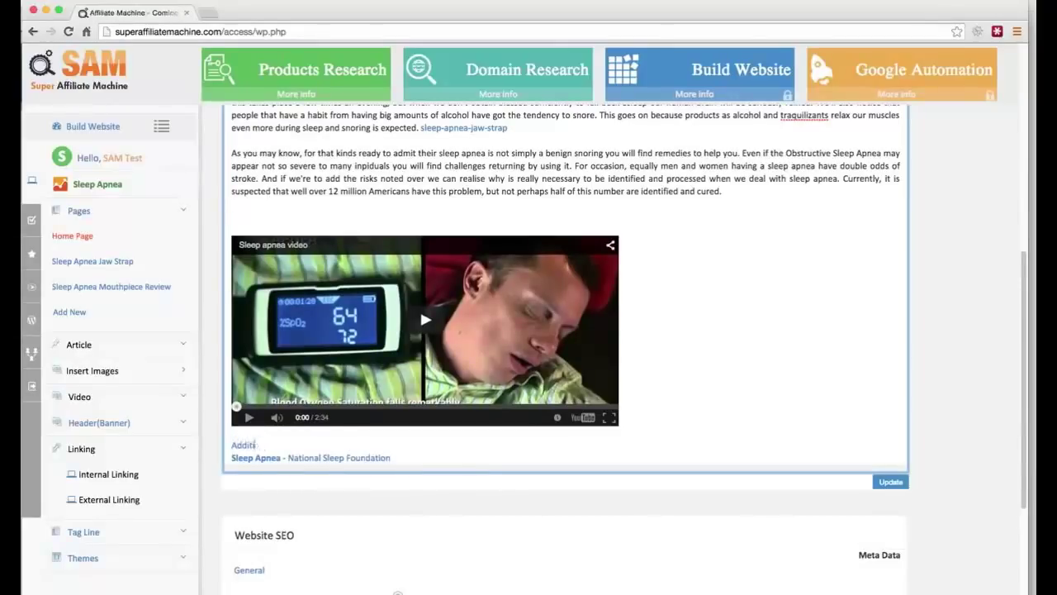
pyautogui.press('BackSpace')
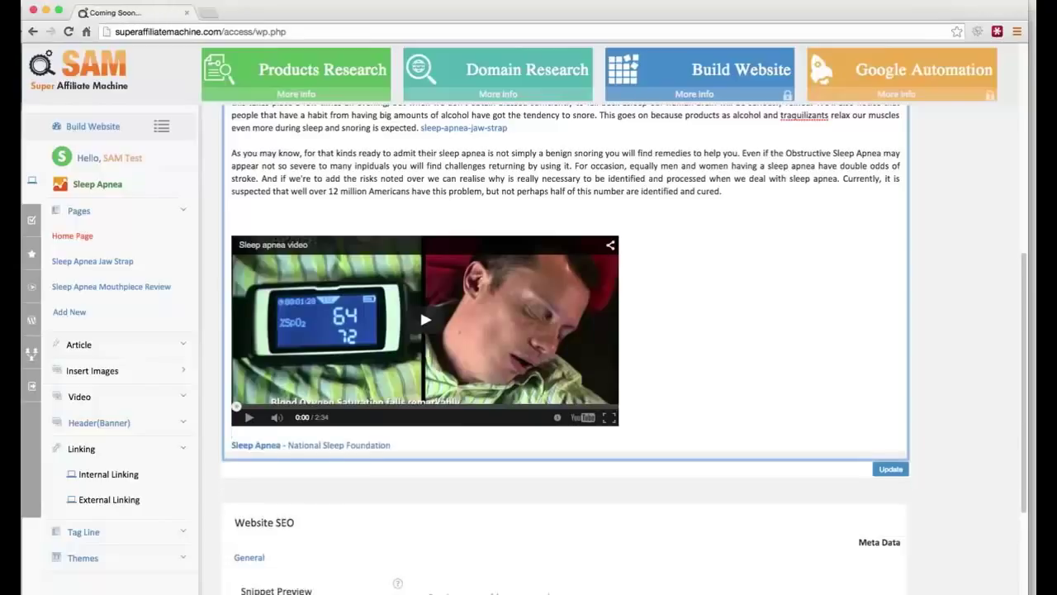
pyautogui.press('Return')
pyautogui.write('Addition')
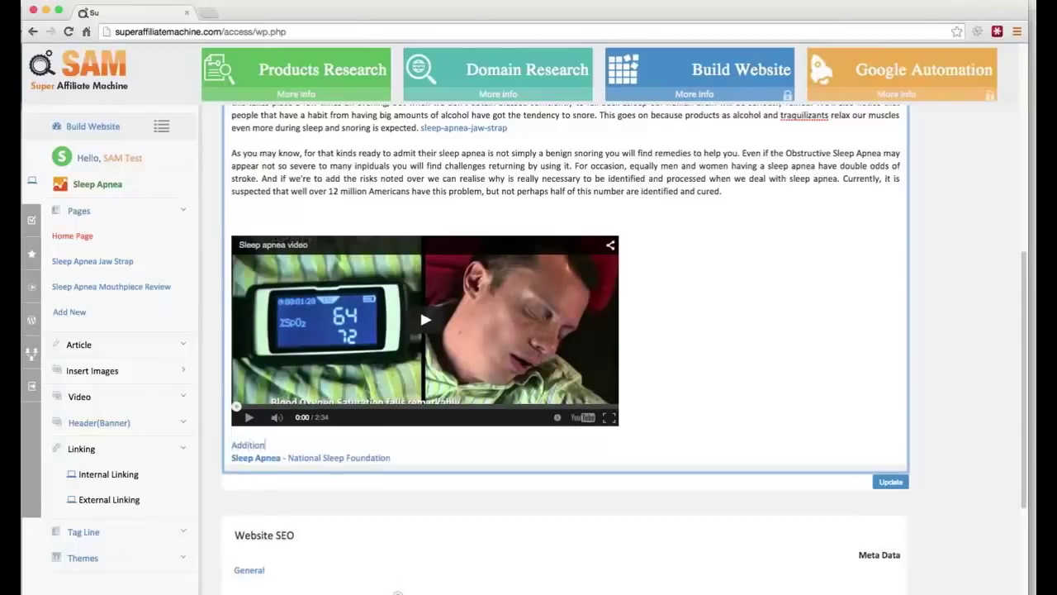
pyautogui.write('al Resources:')
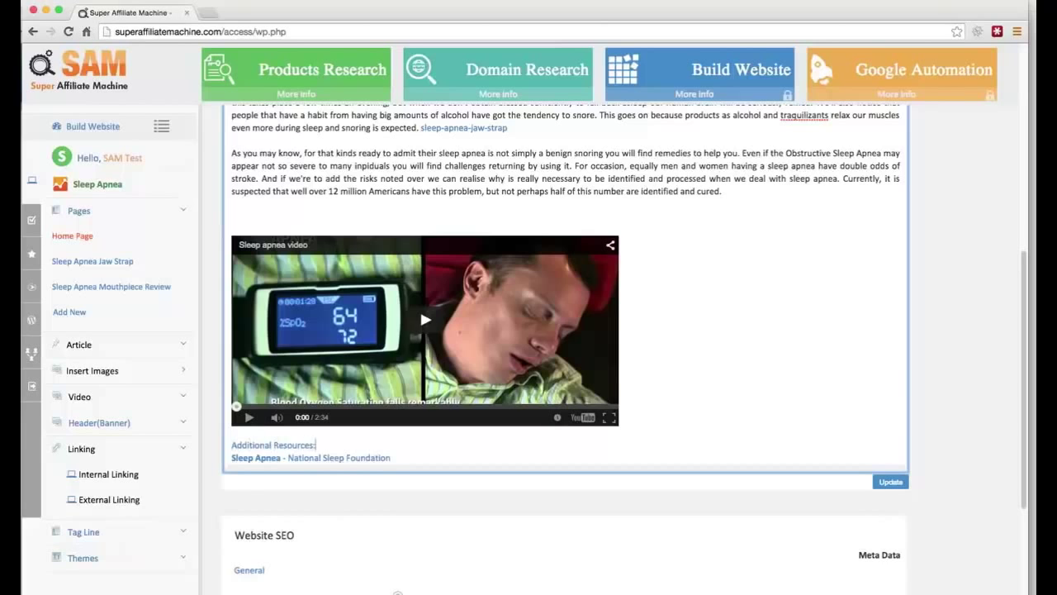
pyautogui.press('Return')
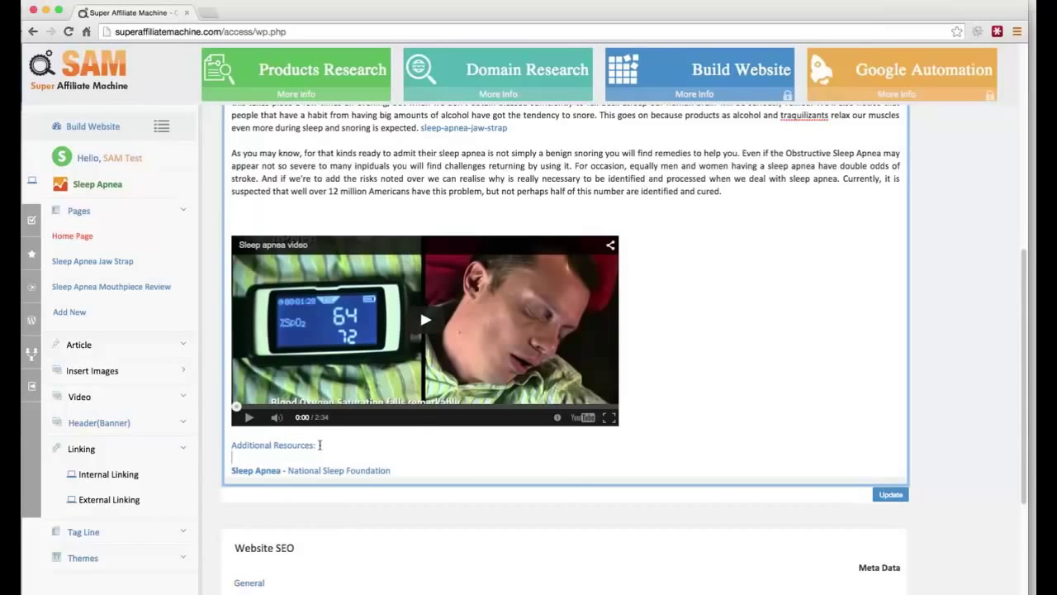
# Step: Make the 'Additional Resources:' heading bold
pyautogui.moveTo(317, 445); pyautogui.dragTo(223, 446)
pyautogui.scroll(6, 223, 446)
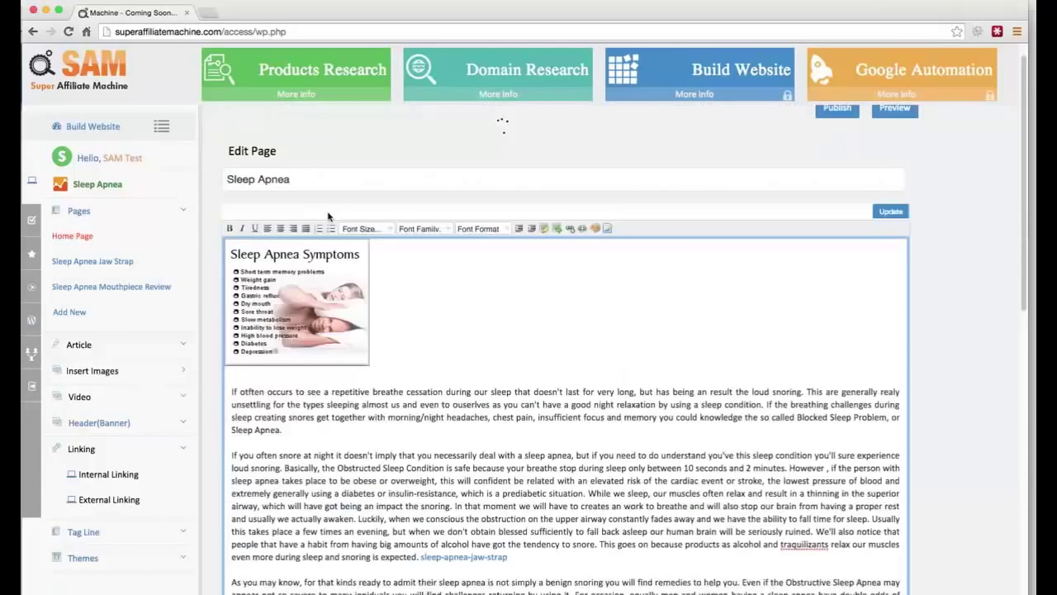
pyautogui.click(230, 252)
pyautogui.scroll(-10, 420, 425)
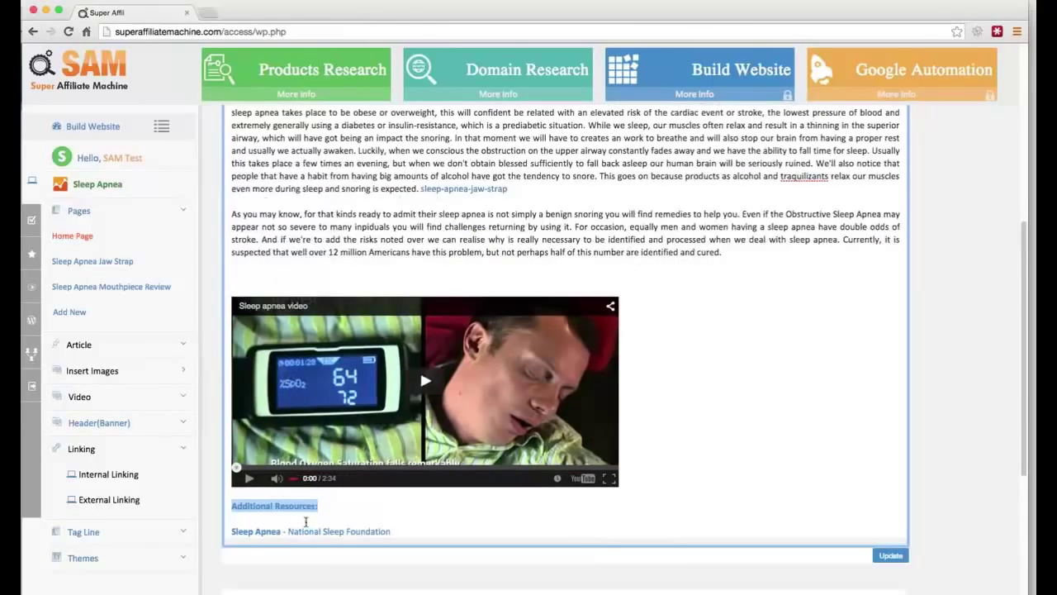
pyautogui.moveTo(324, 505); pyautogui.dragTo(197, 501)
pyautogui.click(271, 280)
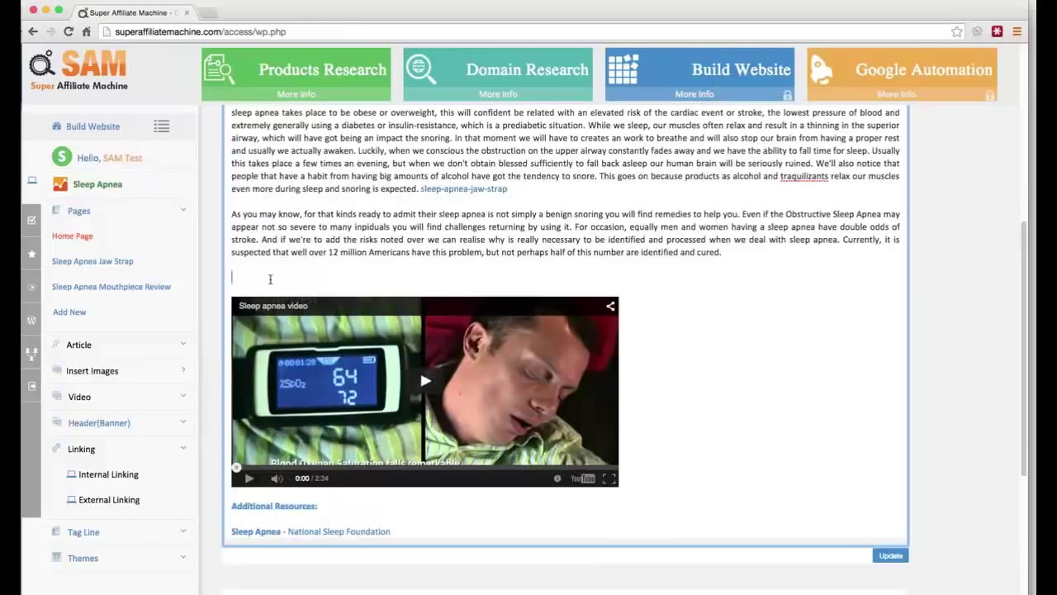
pyautogui.moveTo(320, 505); pyautogui.dragTo(223, 494)
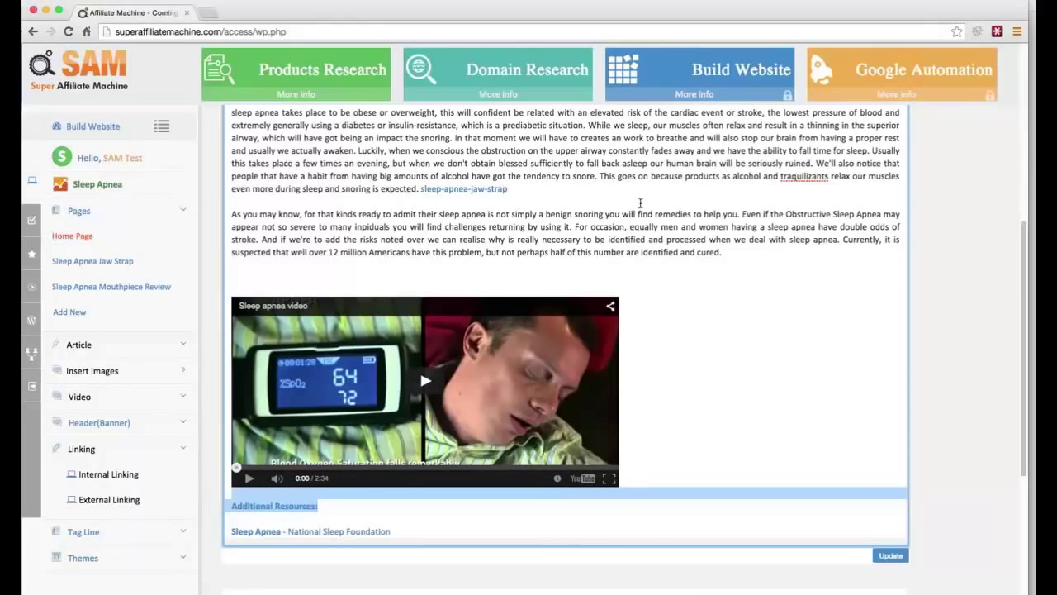
pyautogui.scroll(10, 447, 255)
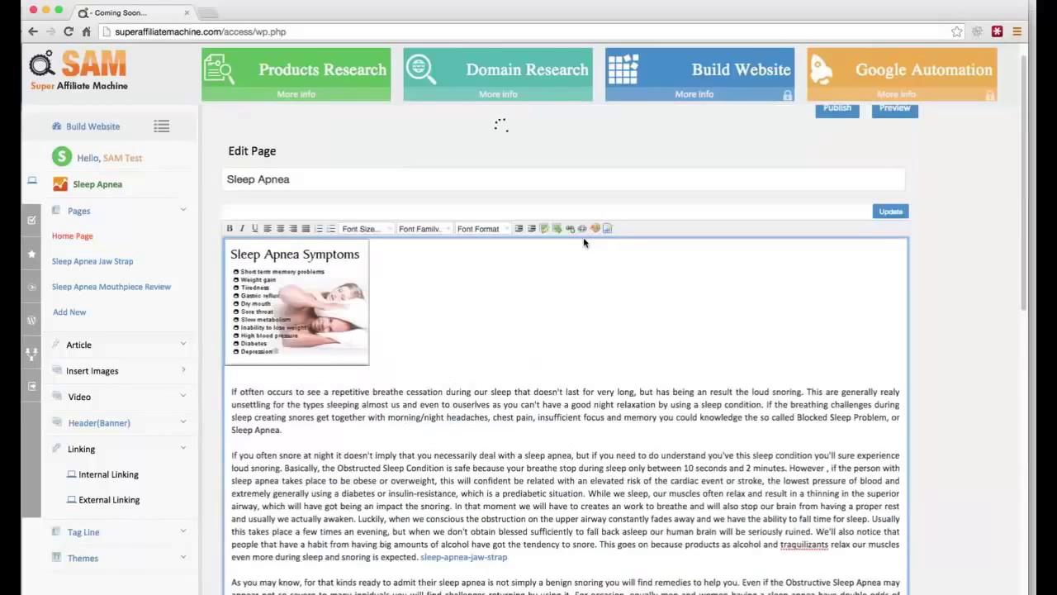
pyautogui.scroll(-10, 581, 231)
pyautogui.click(325, 478)
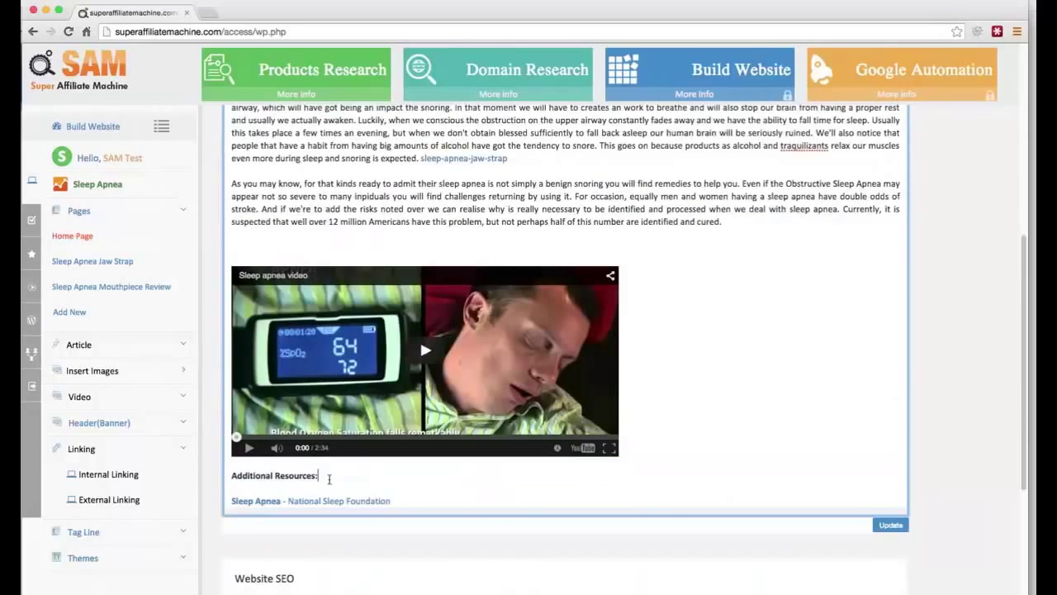
# Step: Remove the blank line above the video and save the home page with Update
pyautogui.click(354, 258)
pyautogui.press('BackSpace')
pyautogui.click(906, 515)
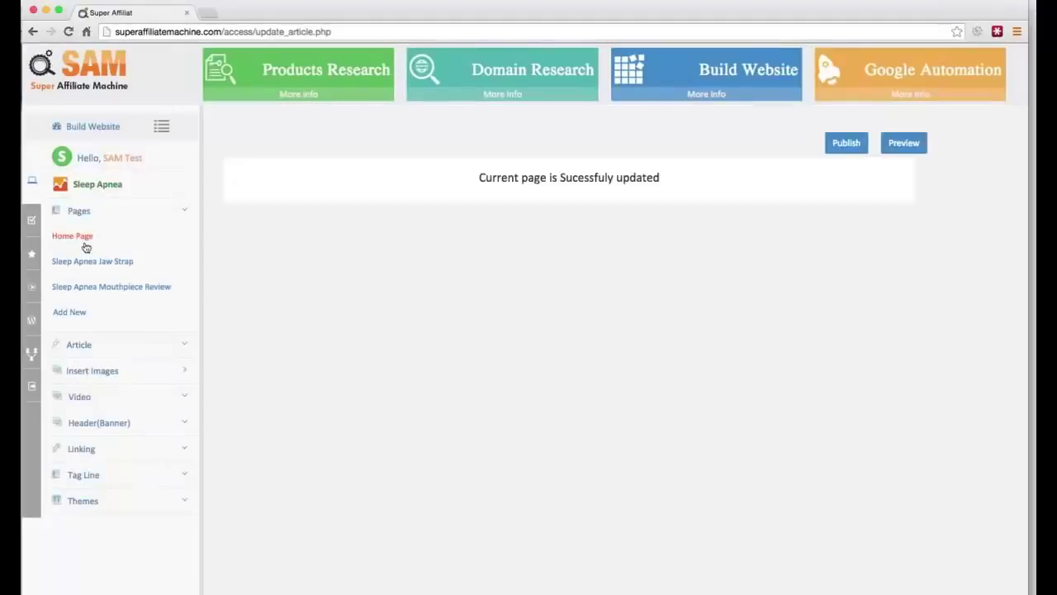
# Step: Reopen Home Page from the sidebar and scroll through the saved article to Website SEO
pyautogui.click(82, 240)
pyautogui.scroll(-6, 502, 355)
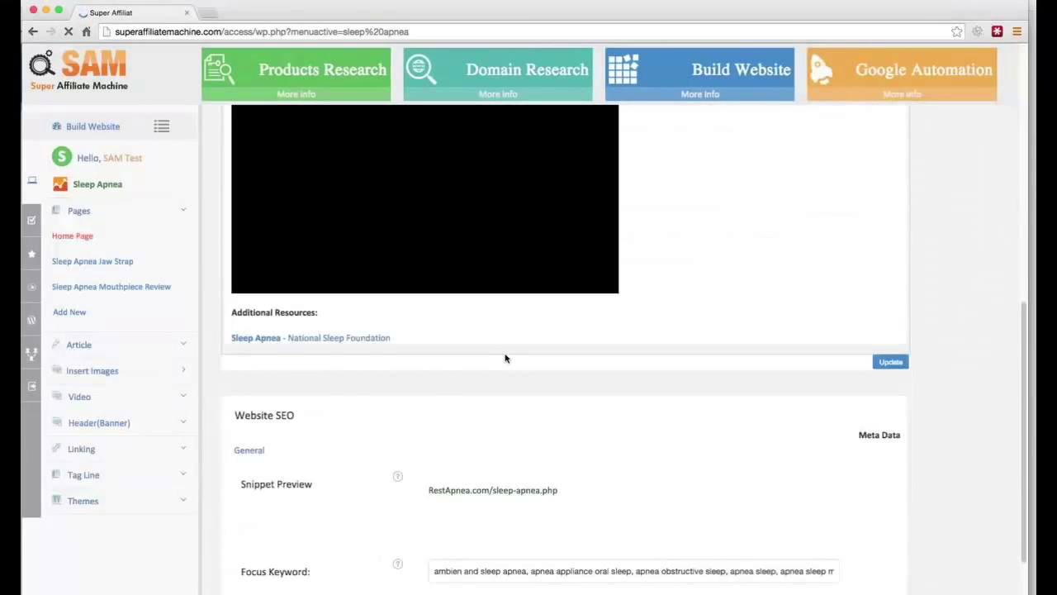
pyautogui.scroll(3, 496, 351)
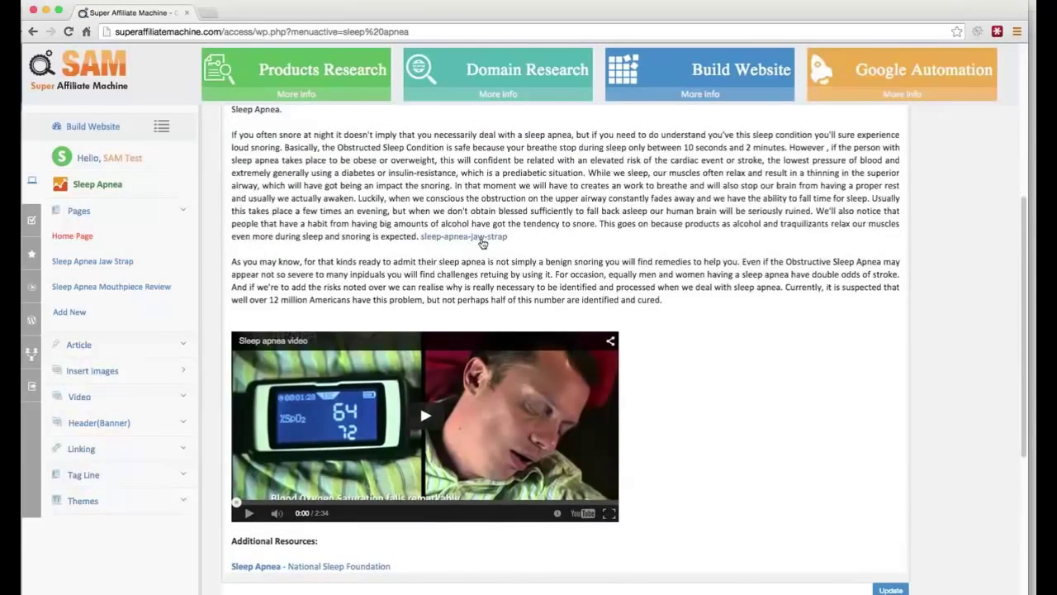
pyautogui.scroll(4, 479, 248)
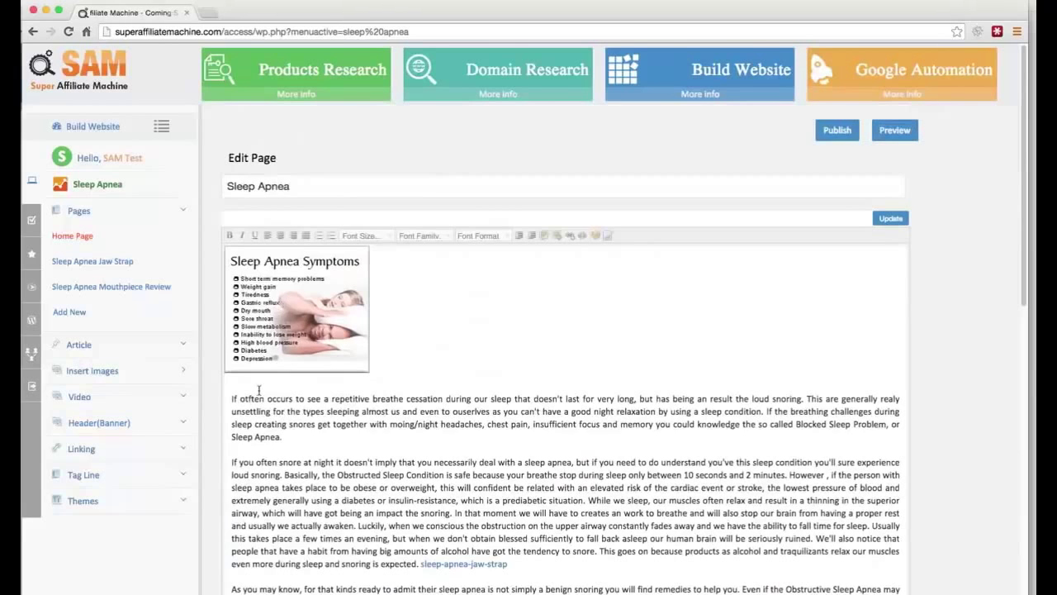
pyautogui.scroll(-5, 401, 333)
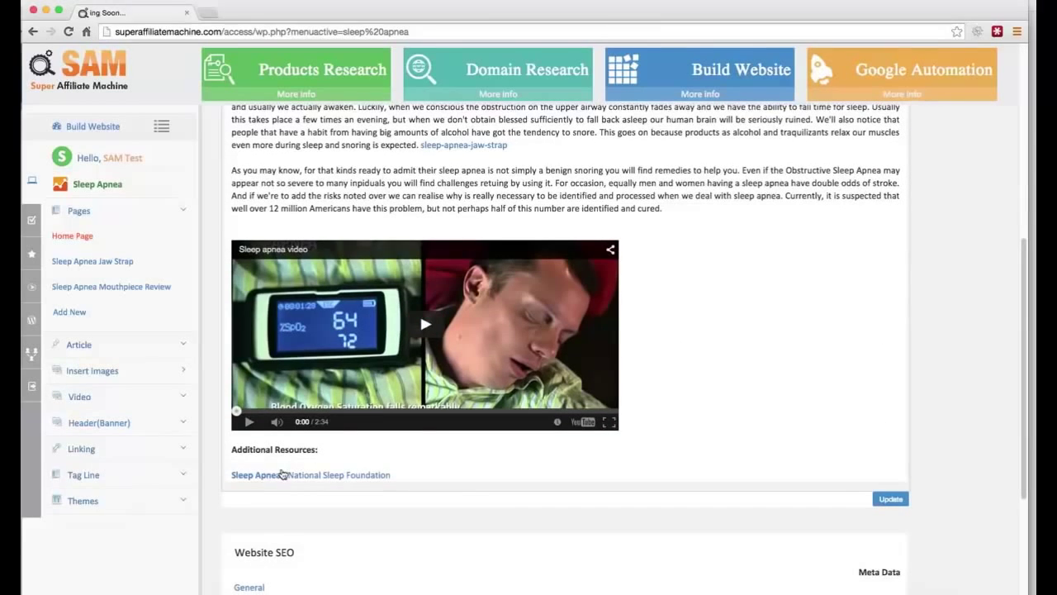
pyautogui.scroll(-3, 363, 477)
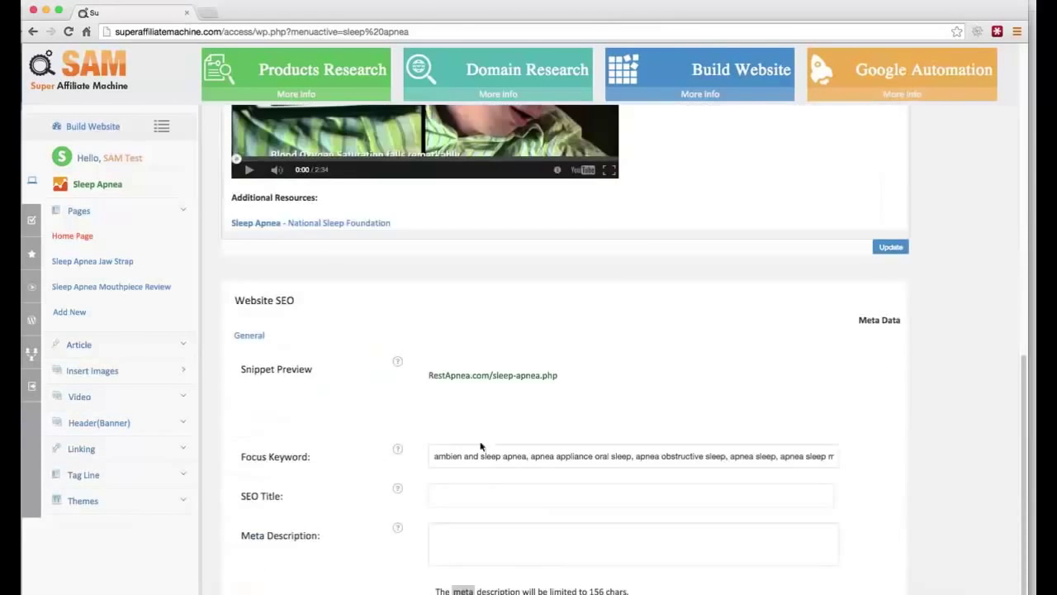
# Step: Enter the SEO title 'This is a sleep apnea sites', leave Meta Description blank, and update the page
pyautogui.click(469, 492)
pyautogui.write('This')
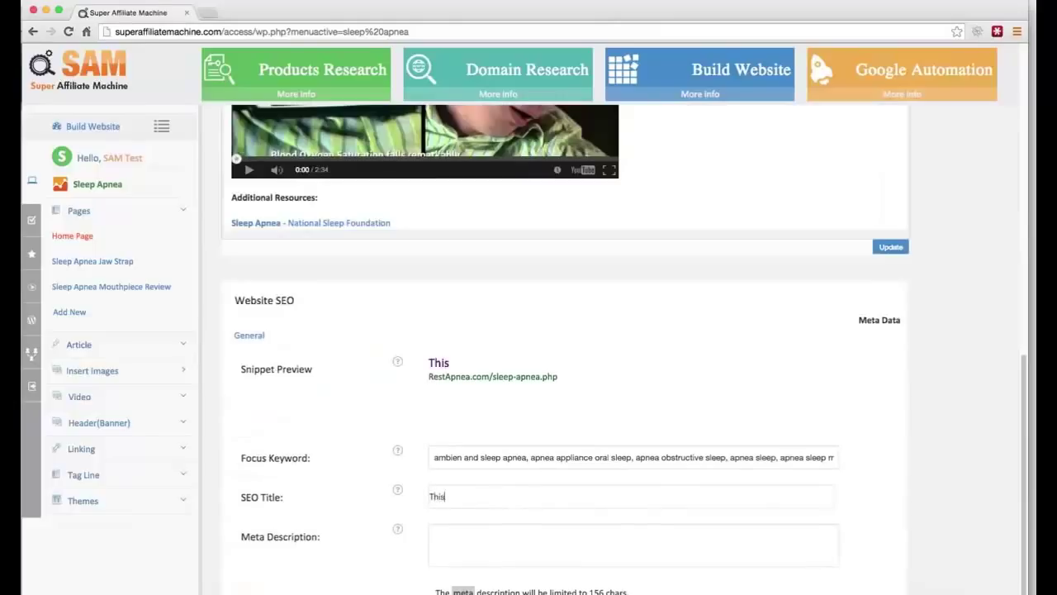
pyautogui.write(' is a sleep ')
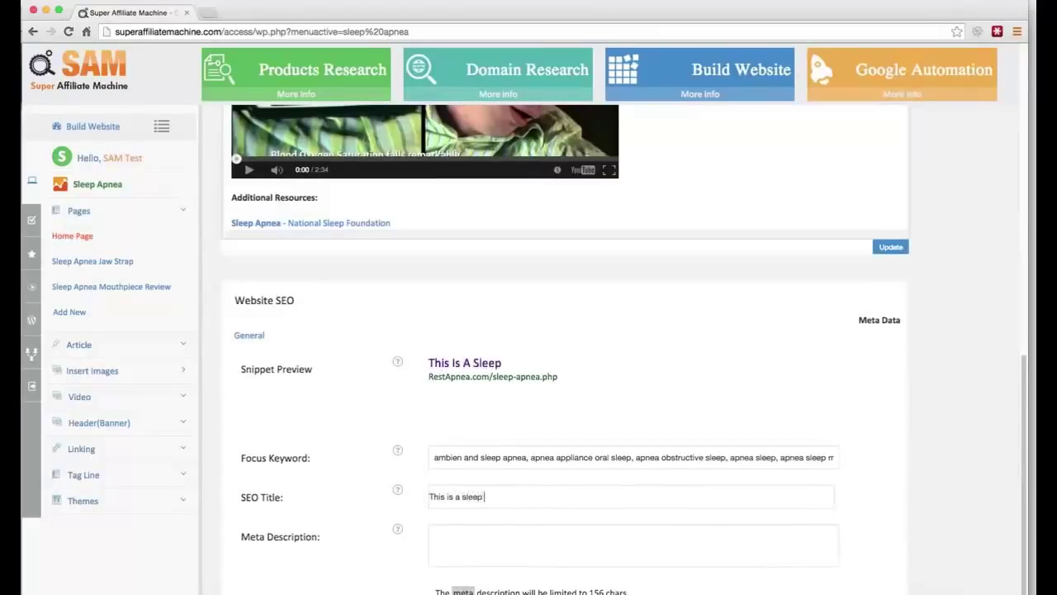
pyautogui.write('apnea sites')
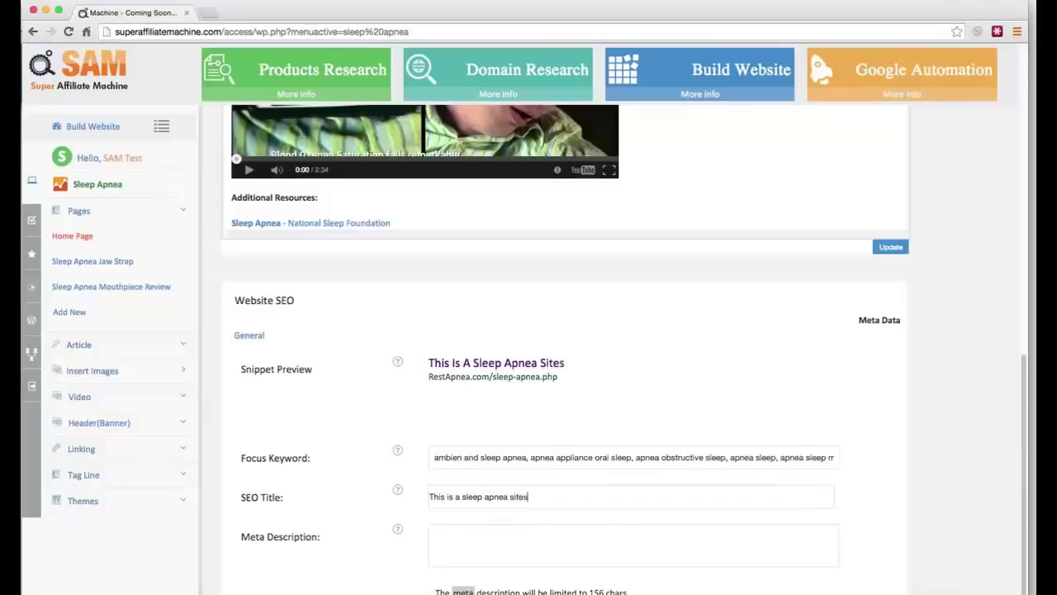
pyautogui.click(435, 545)
pyautogui.write('site')
pyautogui.press('BackSpace')
pyautogui.press('BackSpace')
pyautogui.press('BackSpace')
pyautogui.press('BackSpace')
pyautogui.click(890, 247)
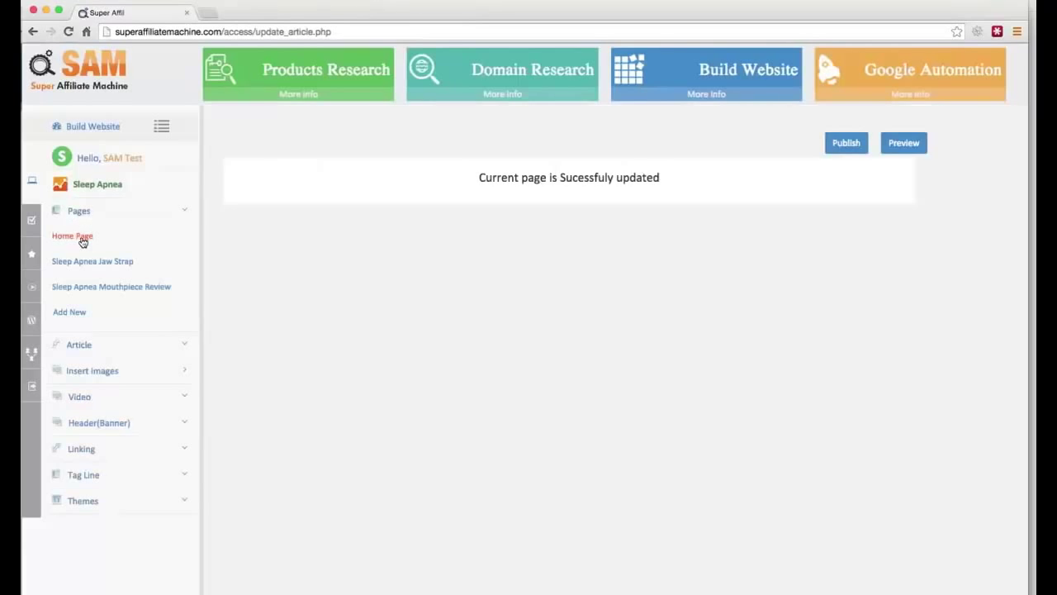
# Step: Open the Home Page's Header(Banner) options and its Upload/select banner chooser
pyautogui.click(82, 238)
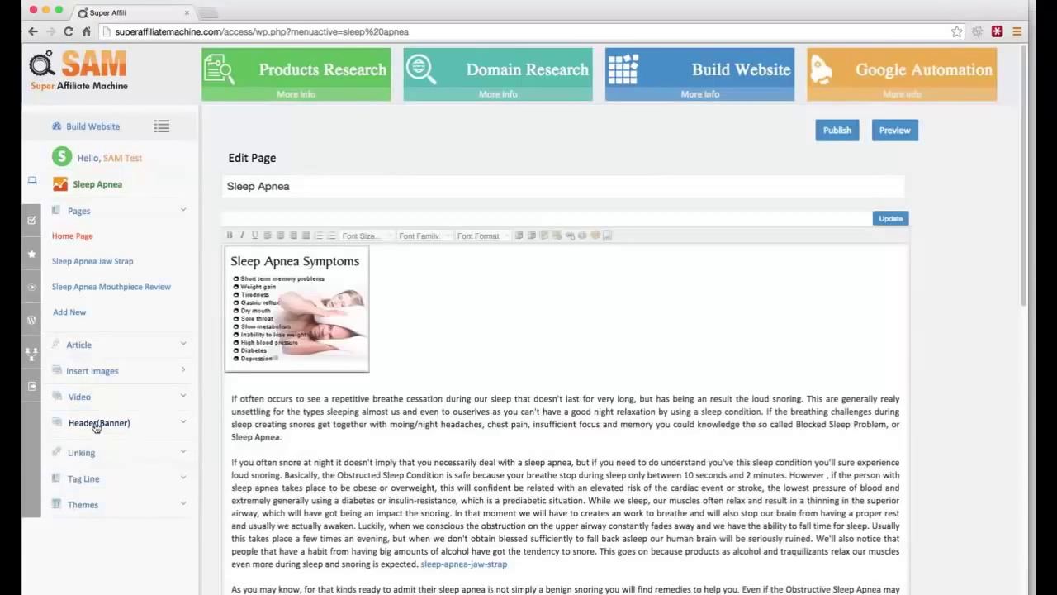
pyautogui.click(92, 423)
pyautogui.click(96, 450)
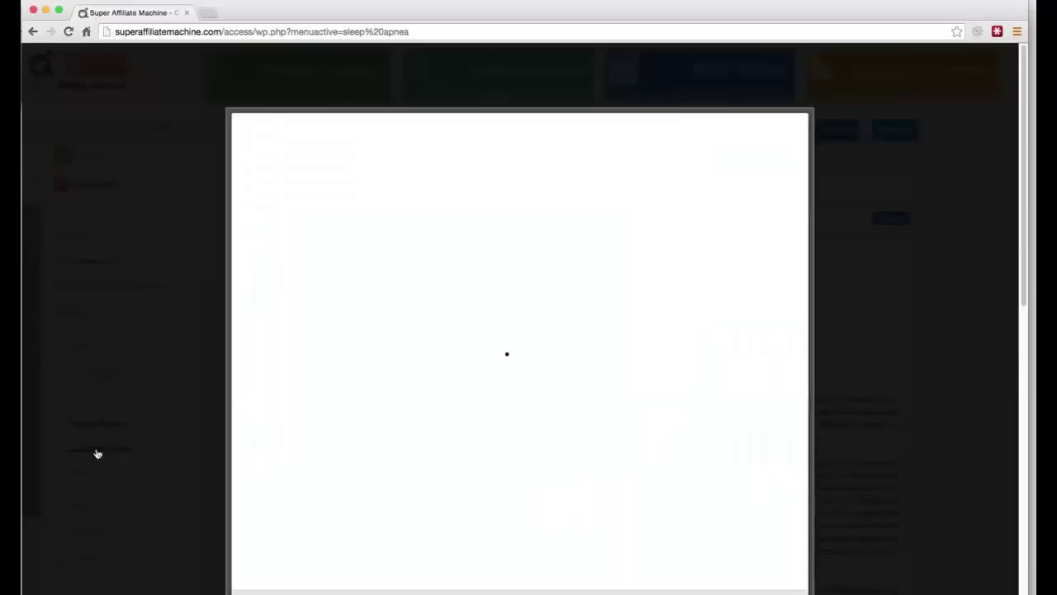
# Step: Choose to upload a header image from the computer, browsing Documents for sleep apnea.jpg
pyautogui.scroll(-5, 665, 337)
pyautogui.scroll(5, 658, 314)
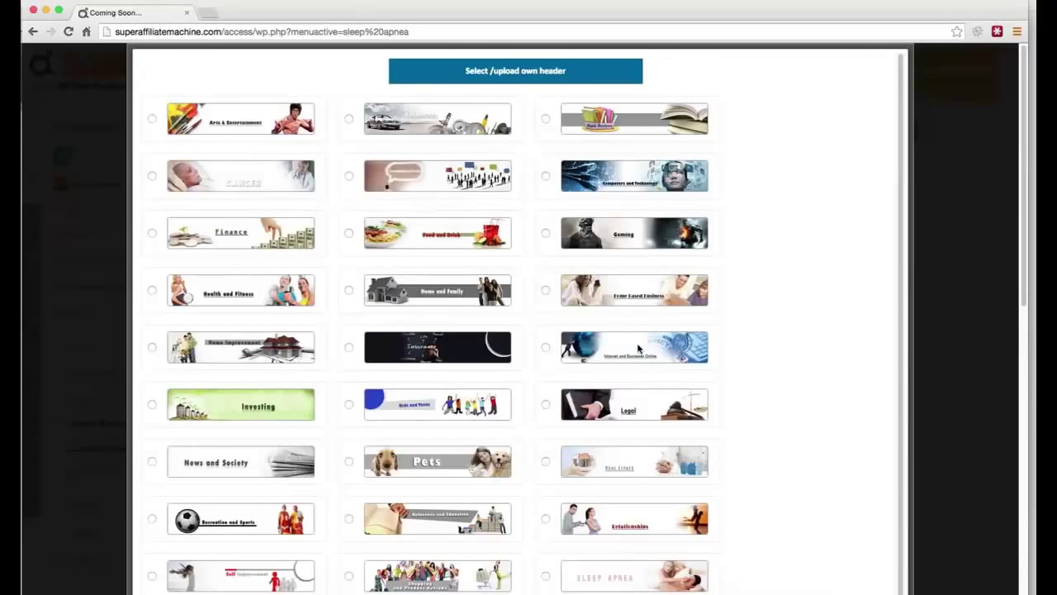
pyautogui.scroll(-1, 556, 351)
pyautogui.scroll(-3, 556, 351)
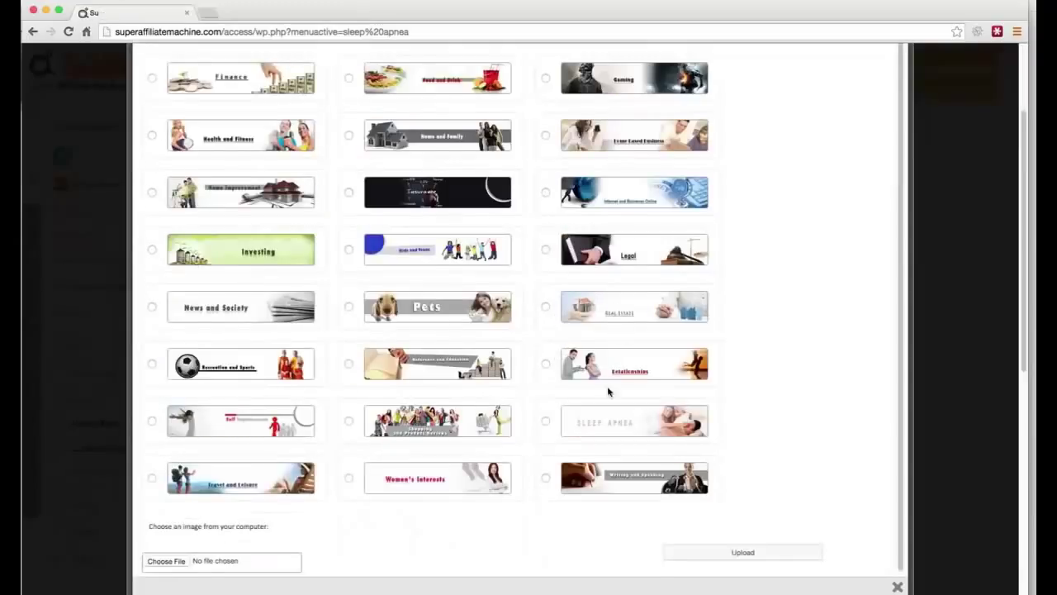
pyautogui.scroll(-1, 561, 388)
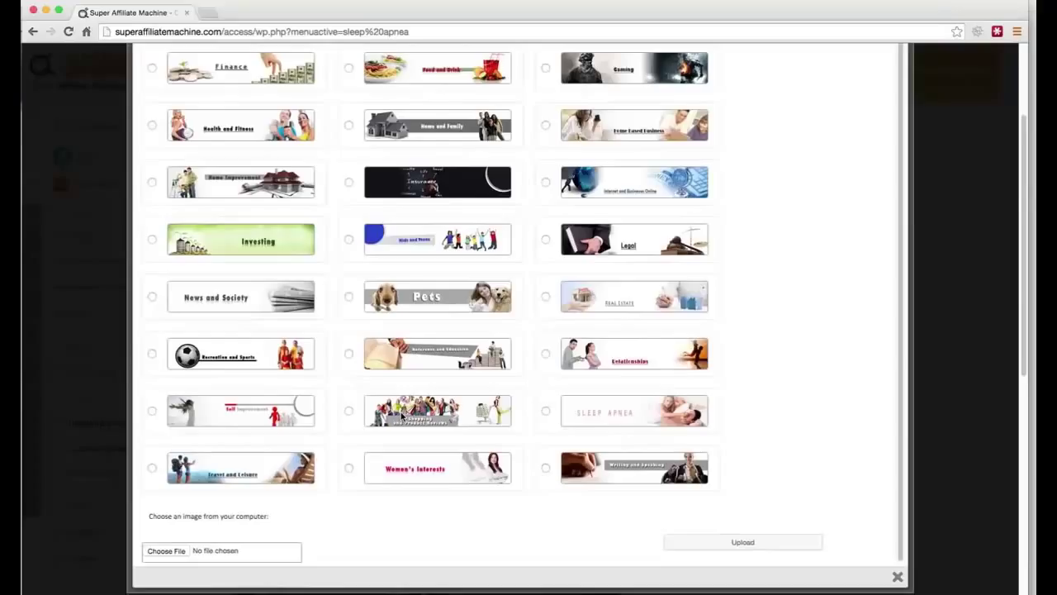
pyautogui.scroll(4, 562, 268)
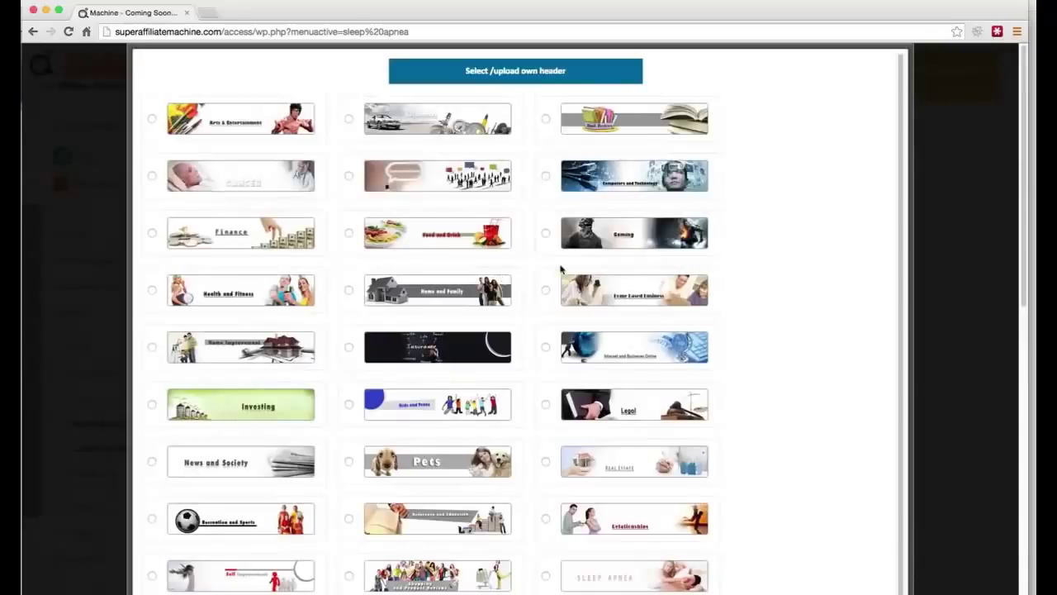
pyautogui.scroll(-5, 561, 269)
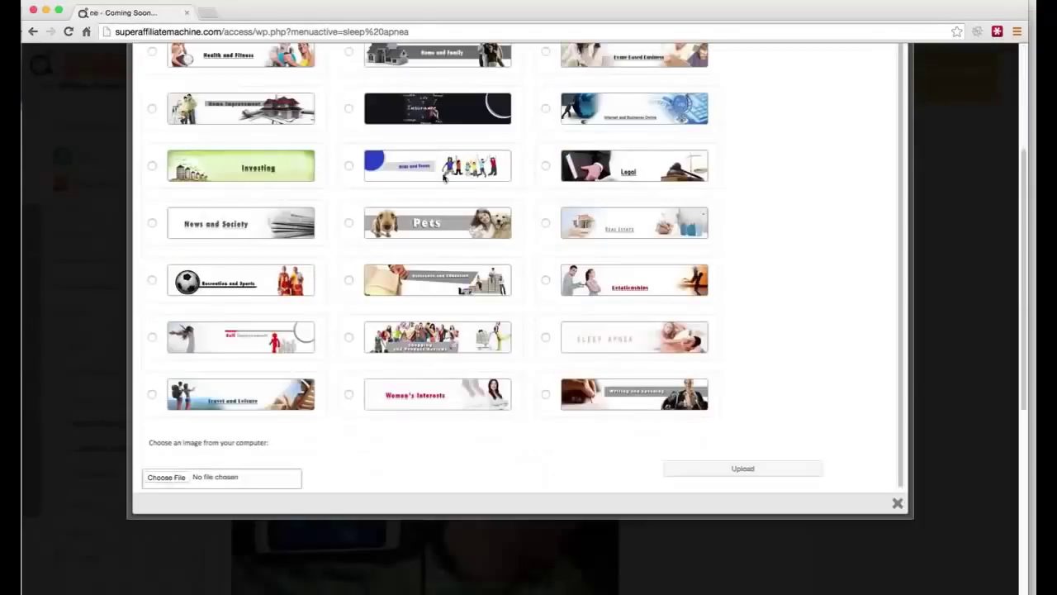
pyautogui.click(171, 483)
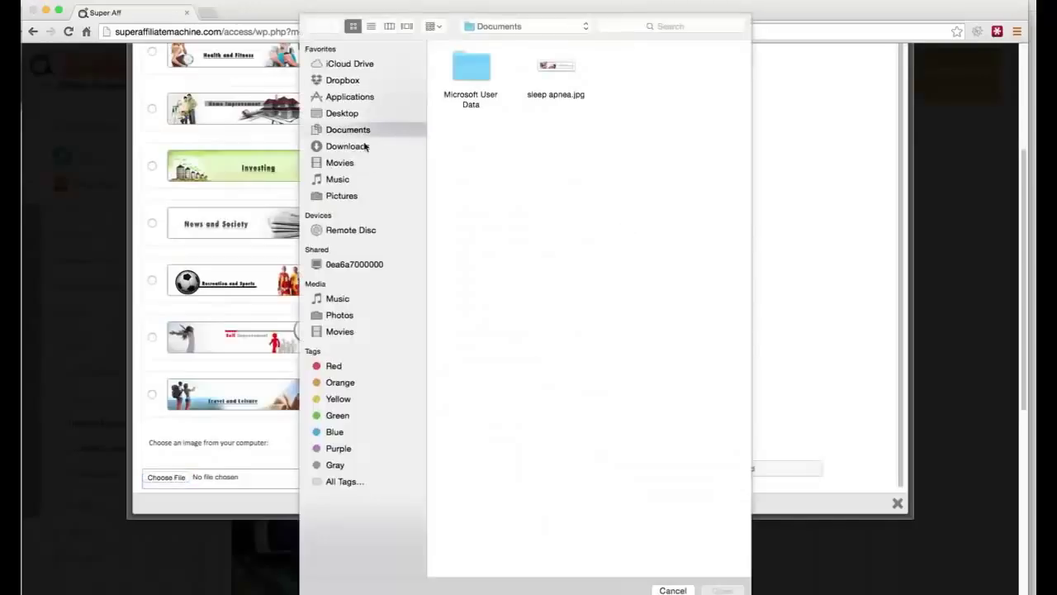